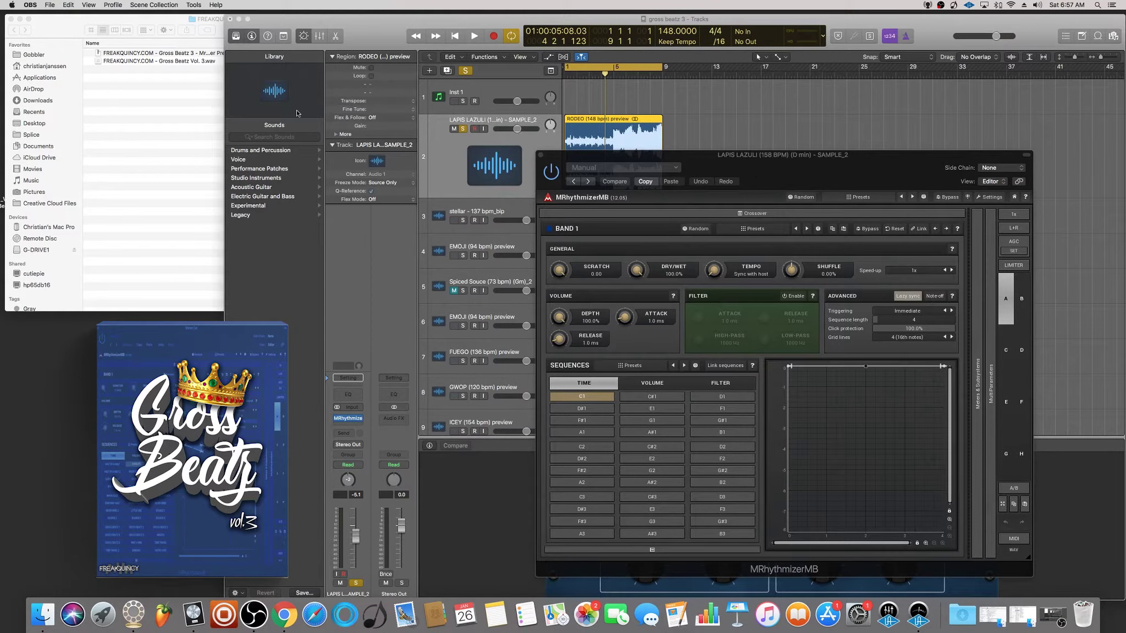
Extract the Gross Beatz 3 .mpresets.zip in the Gross Beatz Vol. 3 Finder folder.
{"action": "left_click", "coordinate": [159, 110]}
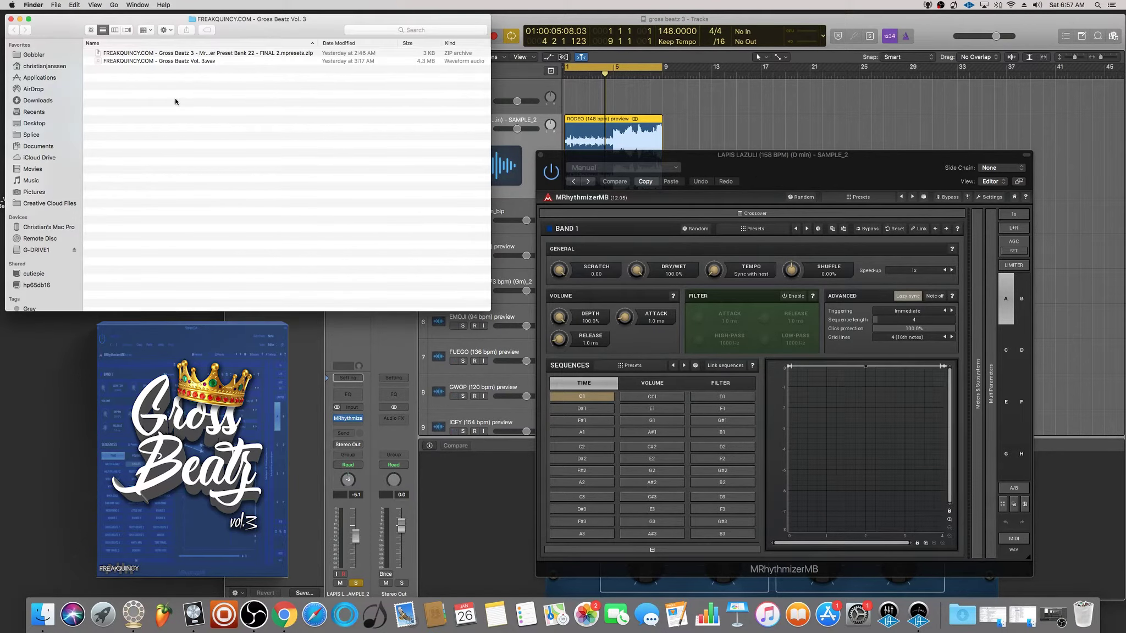
{"action": "double_click", "coordinate": [171, 55]}
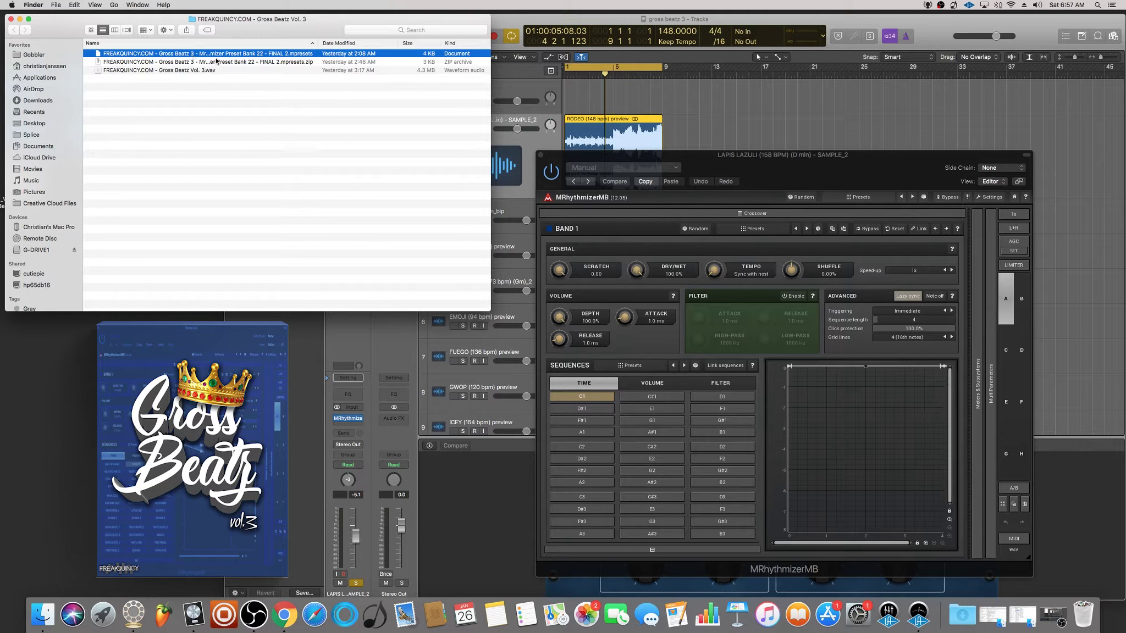
{"action": "left_click", "coordinate": [774, 171]}
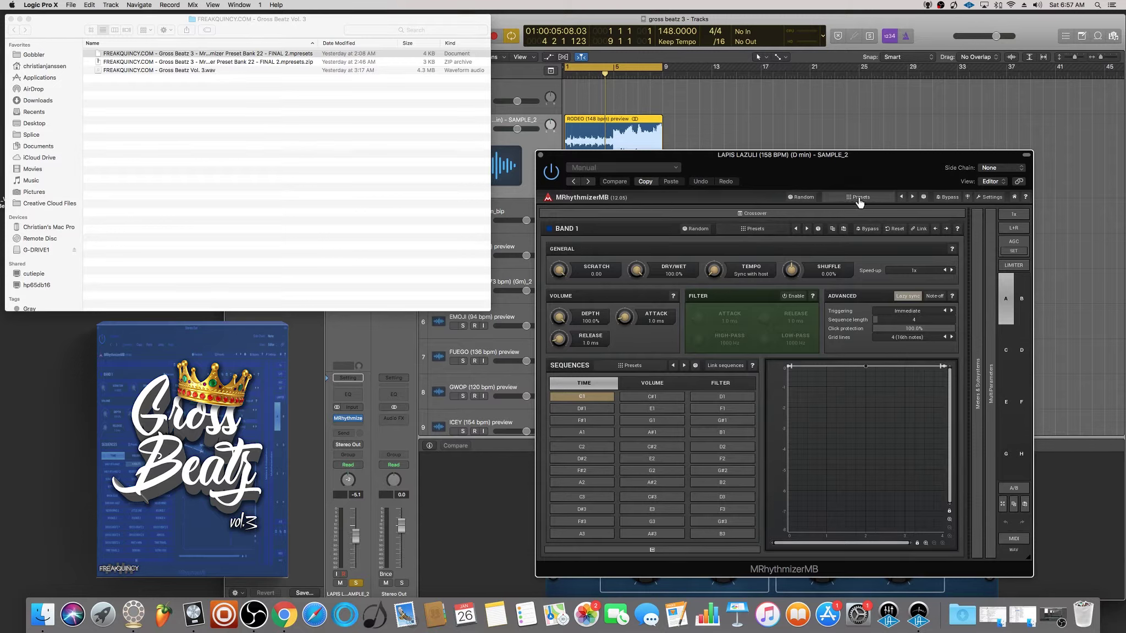
Create a new preset folder named TEST in the band preset browser.
{"action": "left_click", "coordinate": [754, 231]}
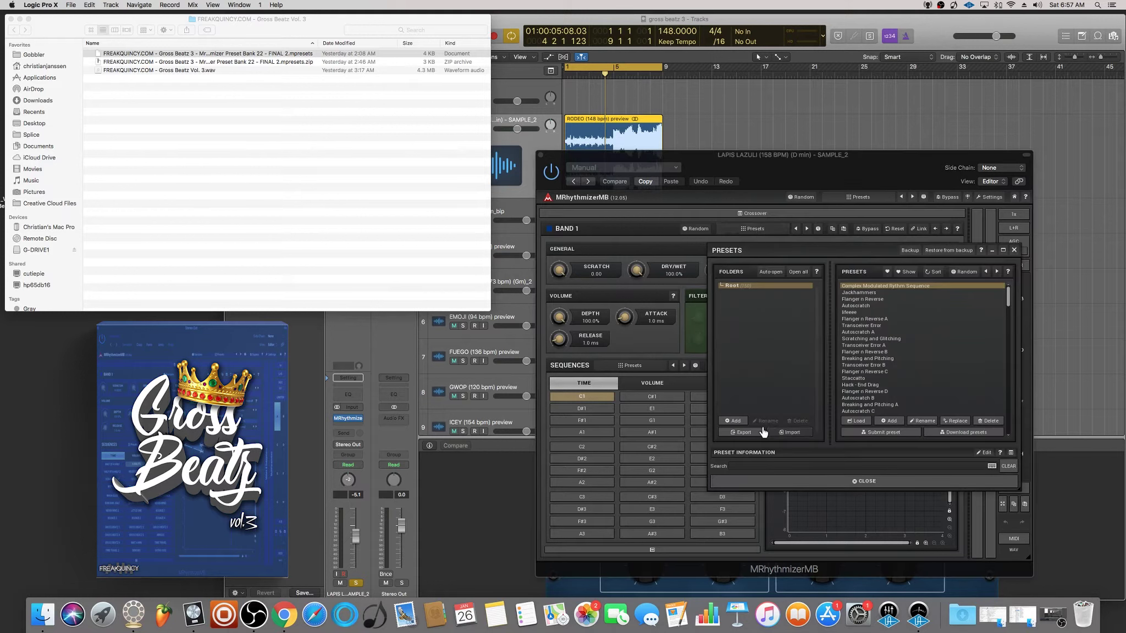
{"action": "left_click", "coordinate": [732, 422]}
{"action": "type", "text": "TEST"}
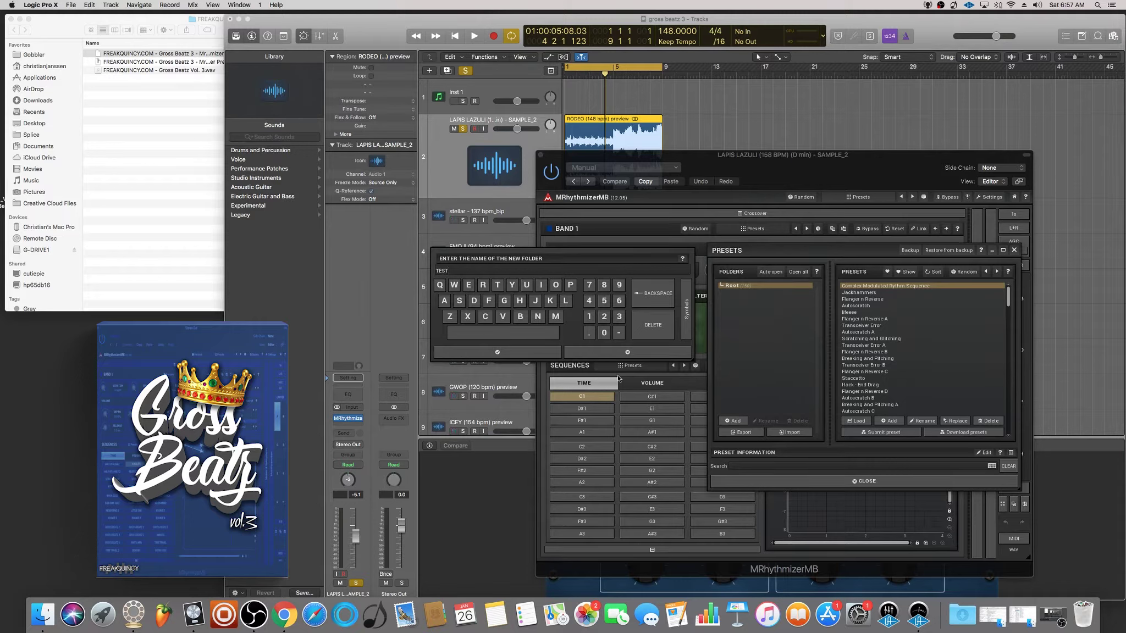
{"action": "left_click", "coordinate": [495, 353]}
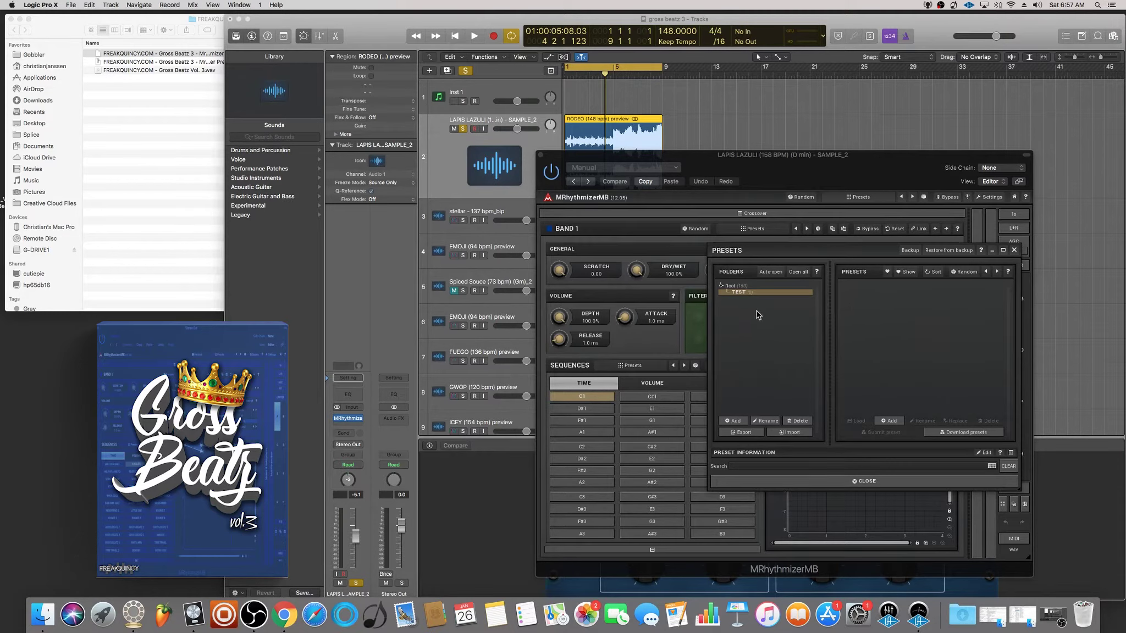
Import the Desktop's Gross Beatz Vol. 3 folder, adding its presets alongside existing ones.
{"action": "left_click", "coordinate": [791, 433]}
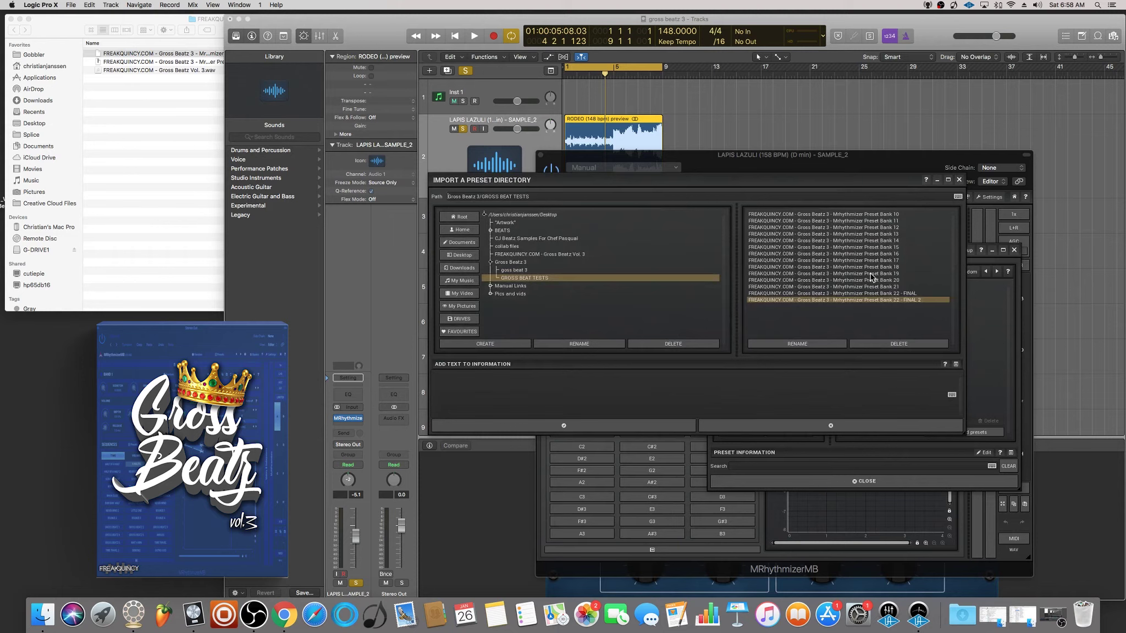
{"action": "left_click", "coordinate": [527, 254]}
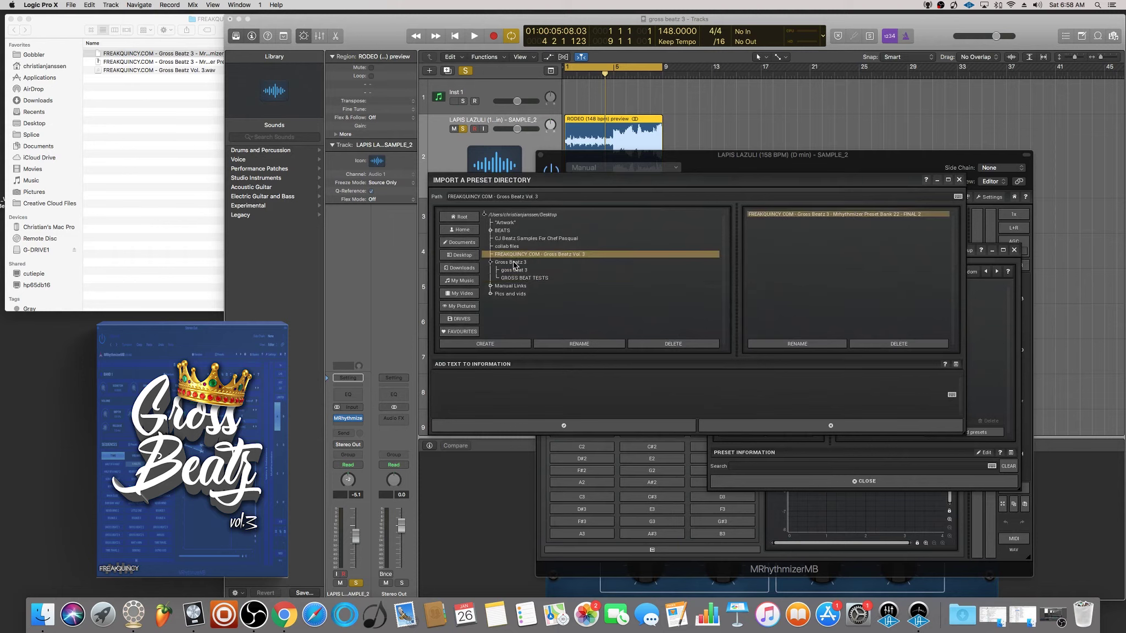
{"action": "left_click", "coordinate": [460, 255]}
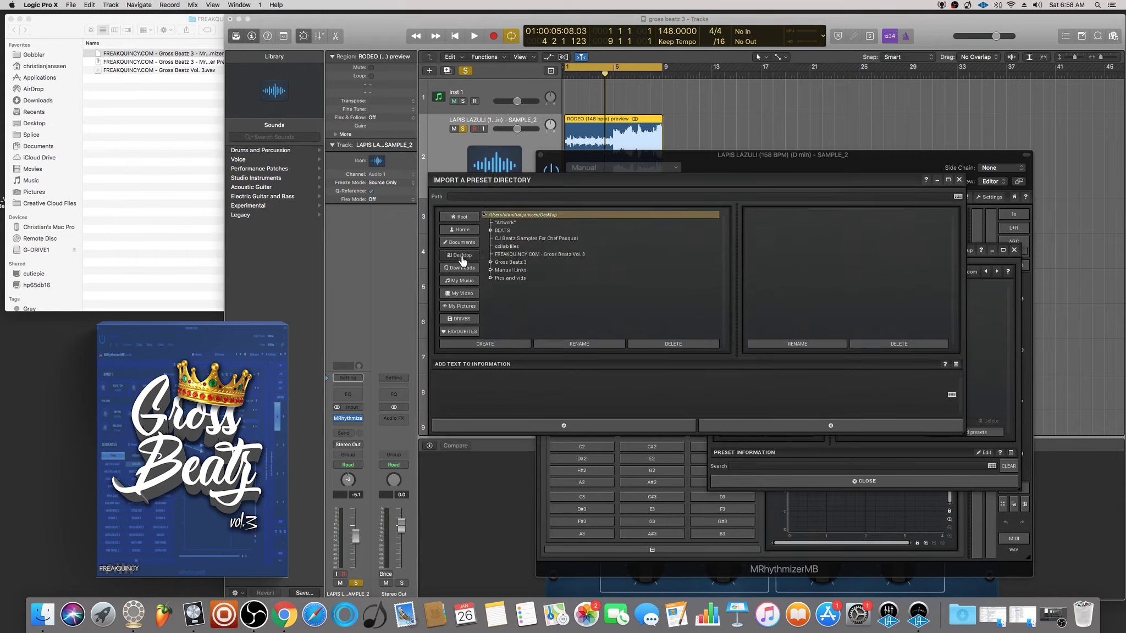
{"action": "left_click", "coordinate": [532, 255]}
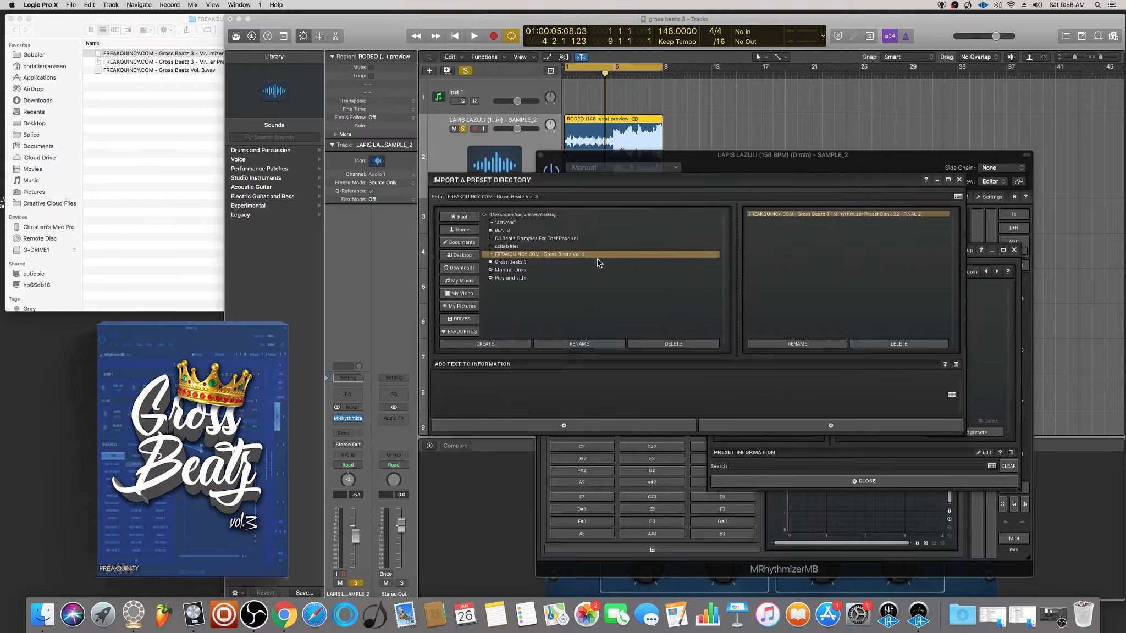
{"action": "left_click", "coordinate": [829, 216]}
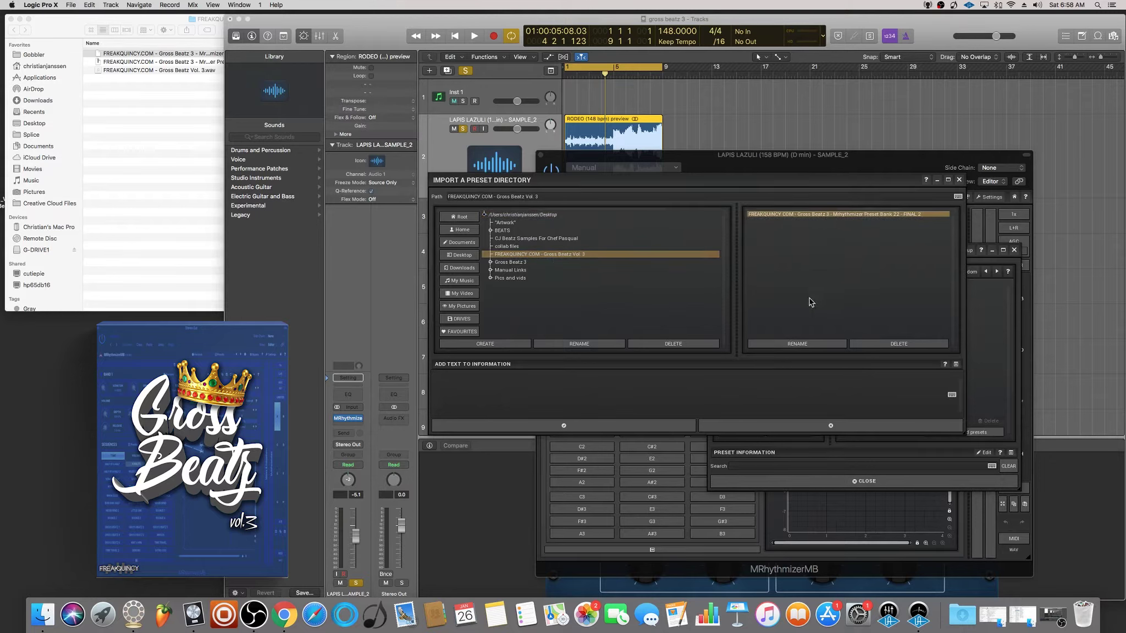
{"action": "left_click", "coordinate": [590, 426]}
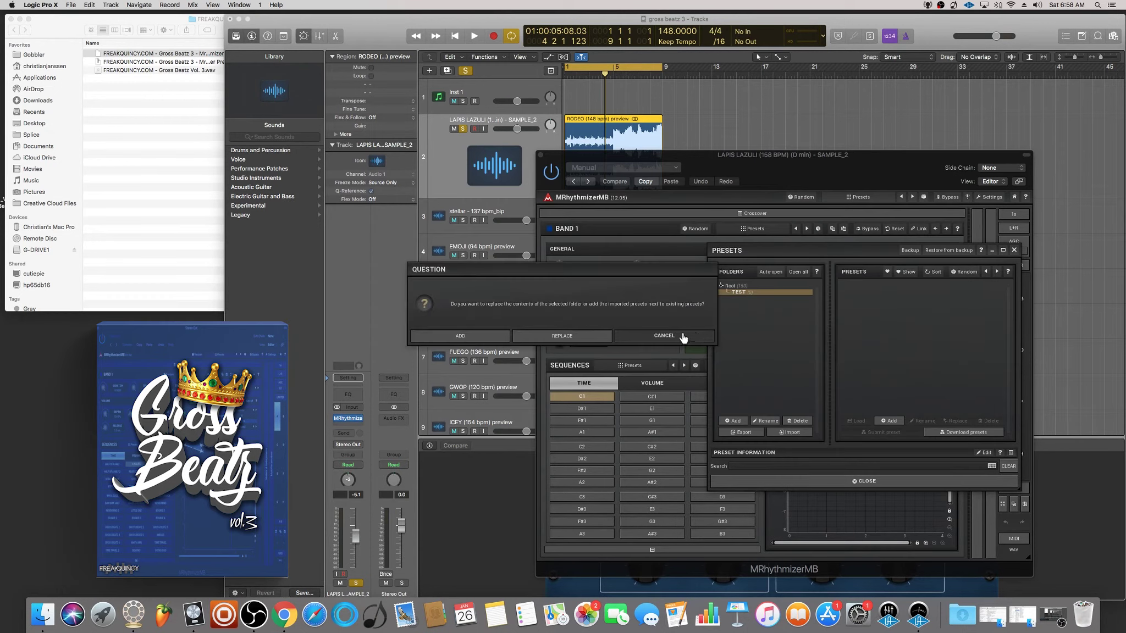
{"action": "left_click", "coordinate": [461, 337]}
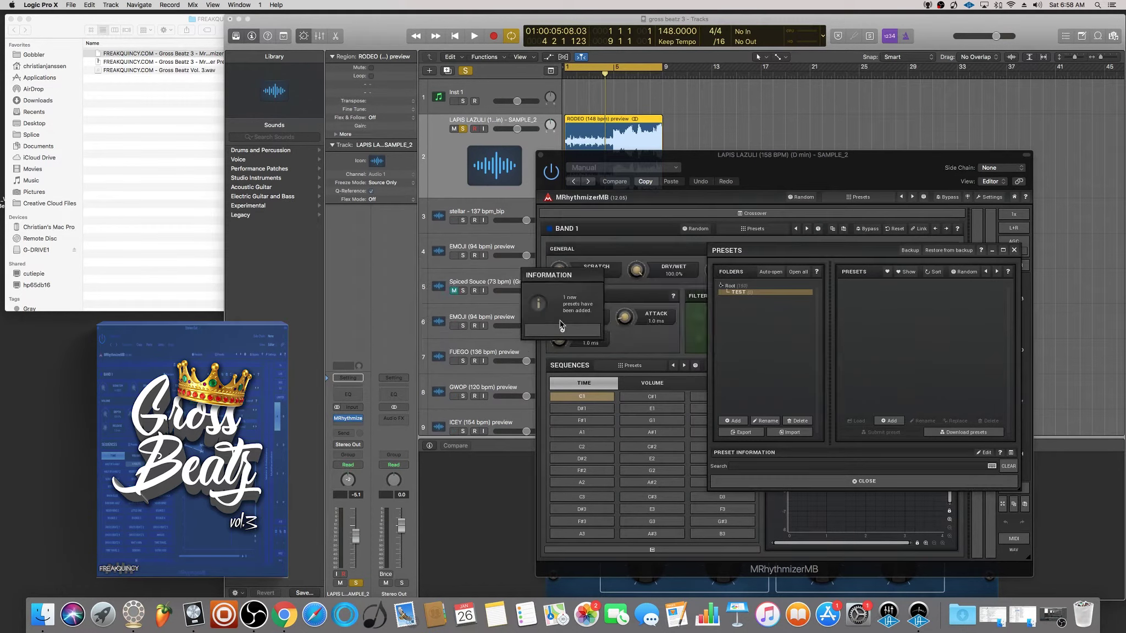
{"action": "left_click", "coordinate": [563, 332]}
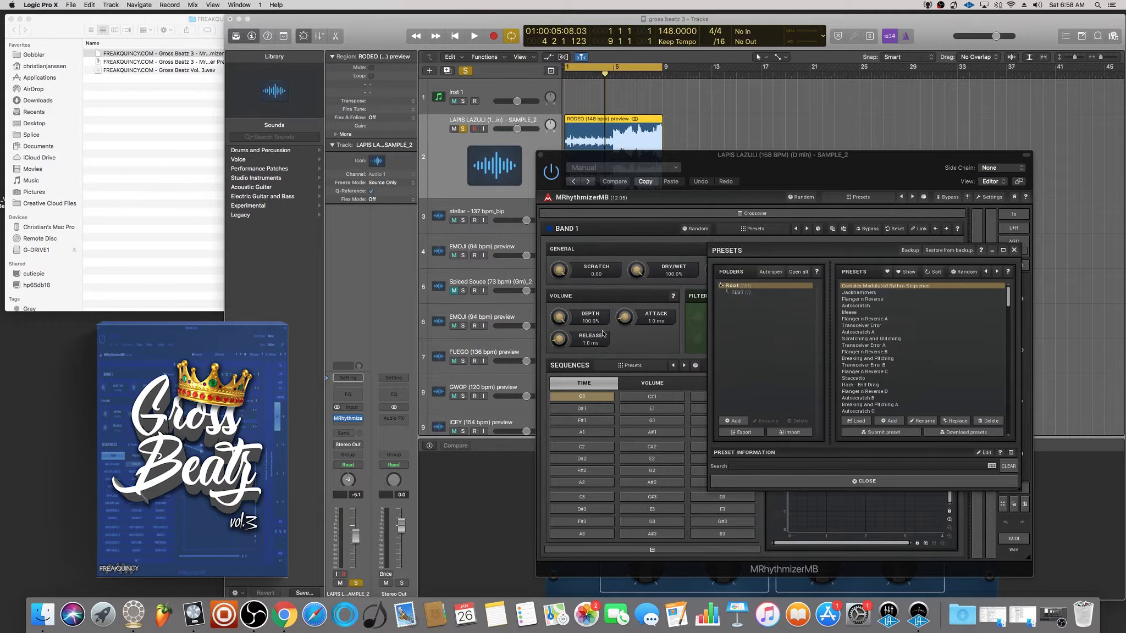
Load the Gross Beatz preset from TEST and review its Volume, Filter and Time sequences.
{"action": "left_click", "coordinate": [746, 294]}
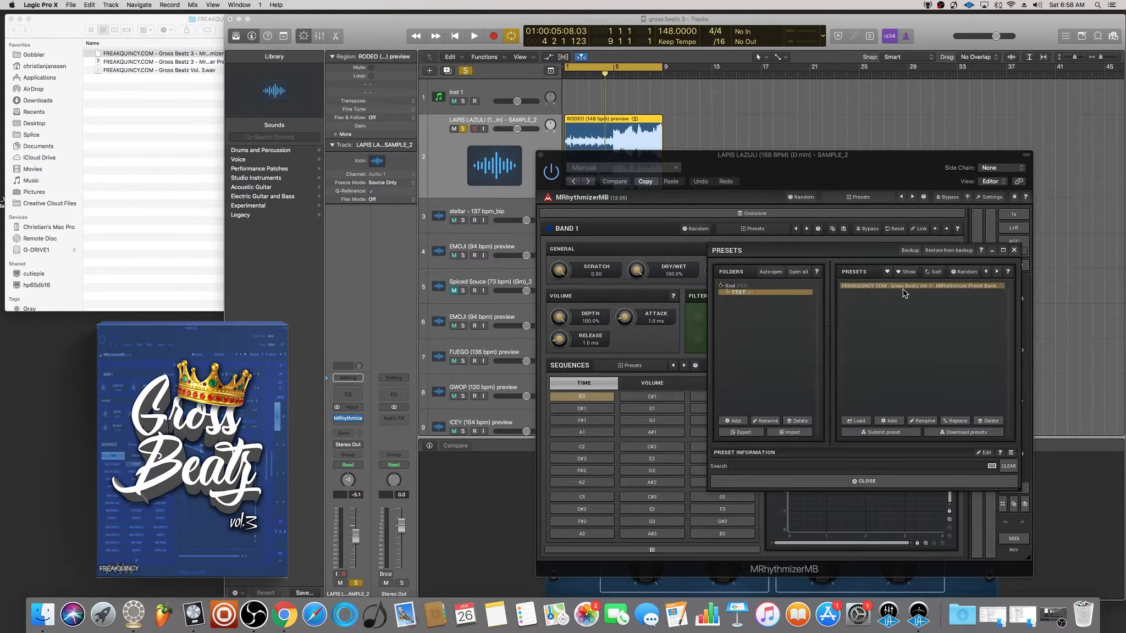
{"action": "double_click", "coordinate": [882, 289]}
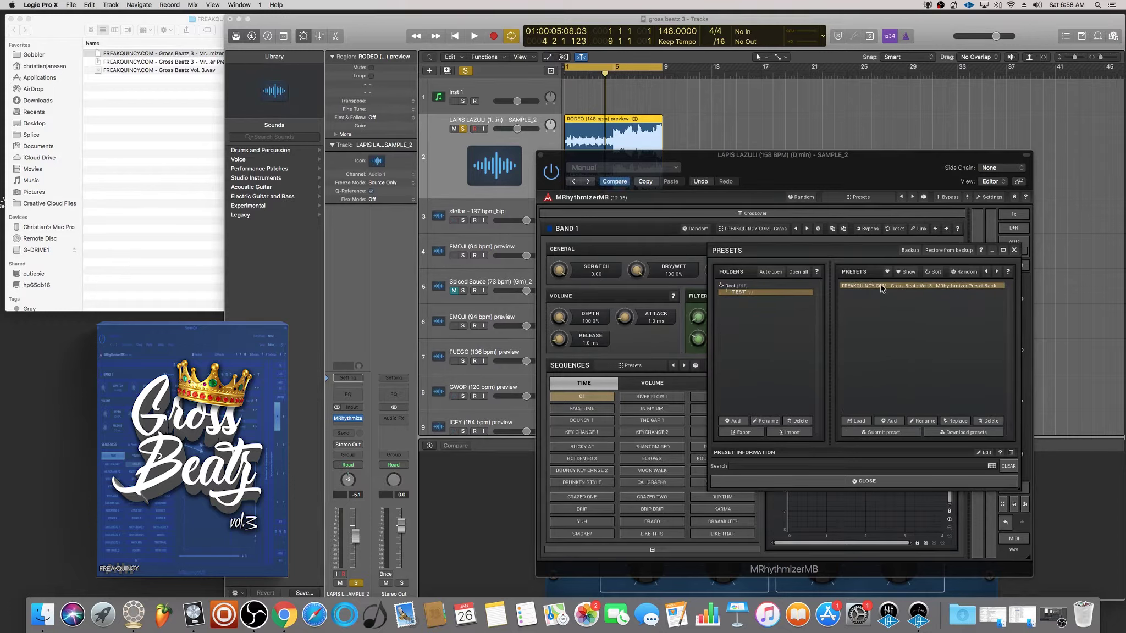
{"action": "left_click", "coordinate": [794, 486]}
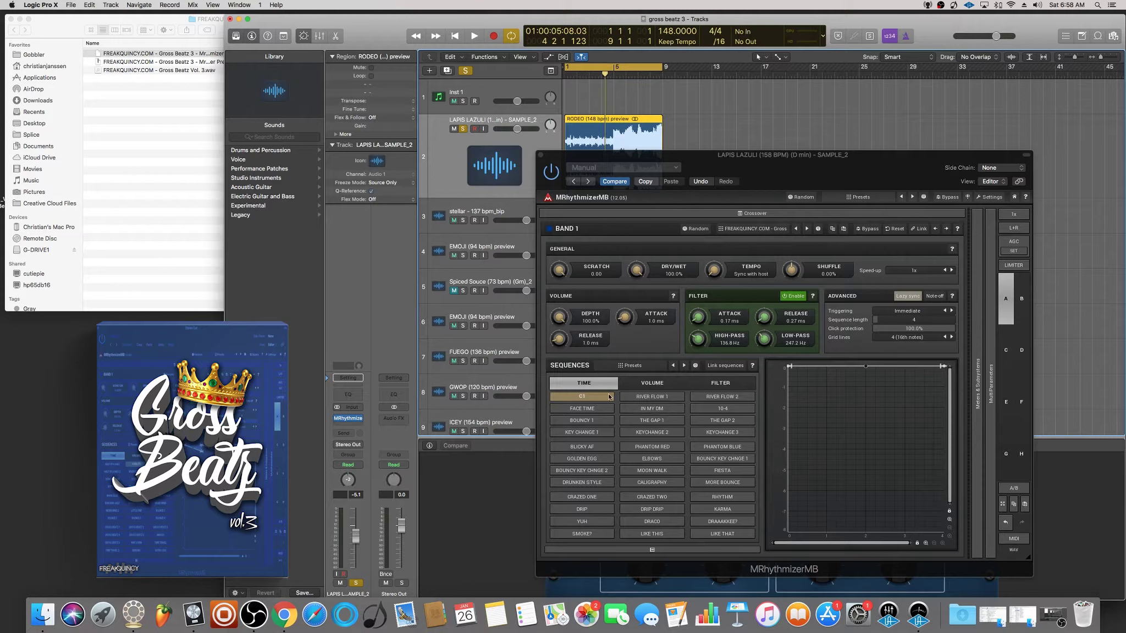
{"action": "left_click", "coordinate": [656, 385]}
{"action": "left_click", "coordinate": [723, 386]}
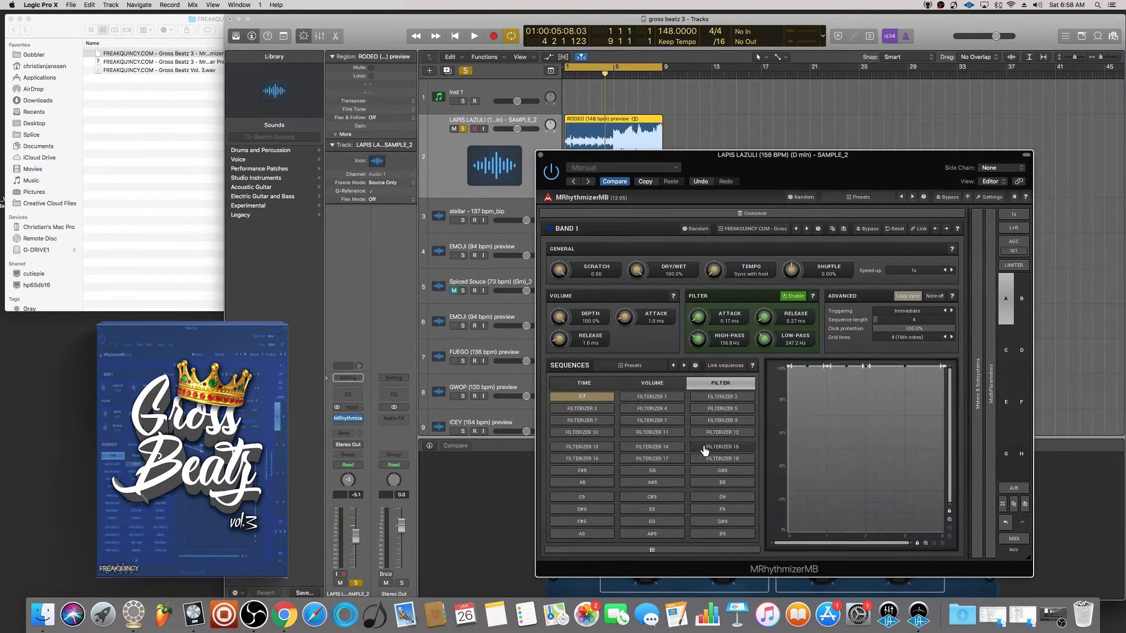
{"action": "left_click", "coordinate": [586, 384]}
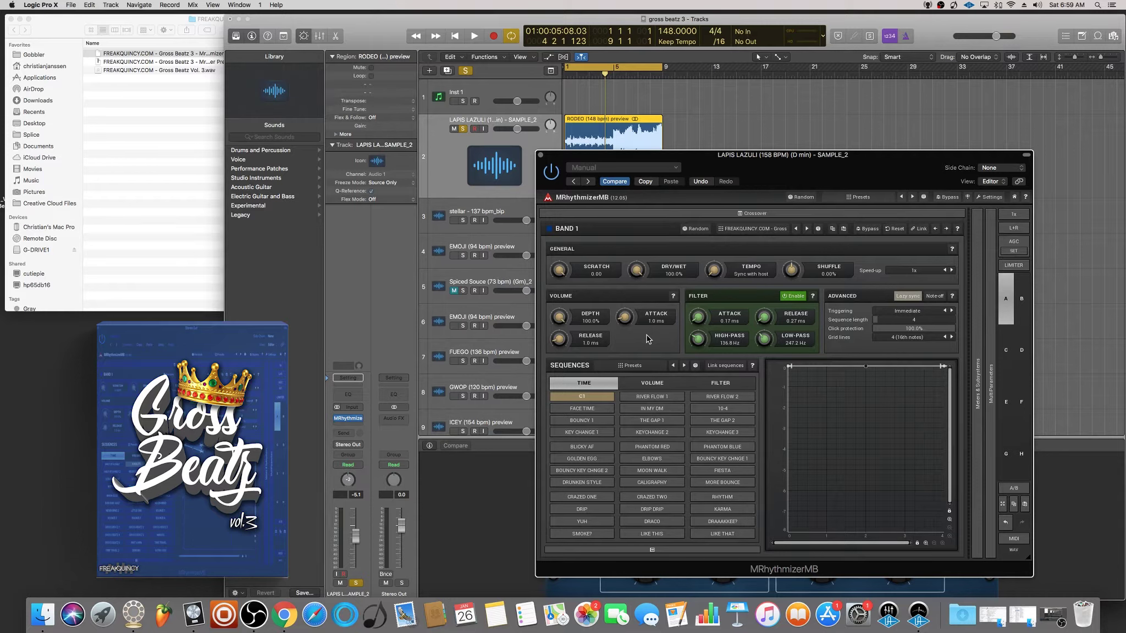
{"action": "key", "text": "space"}
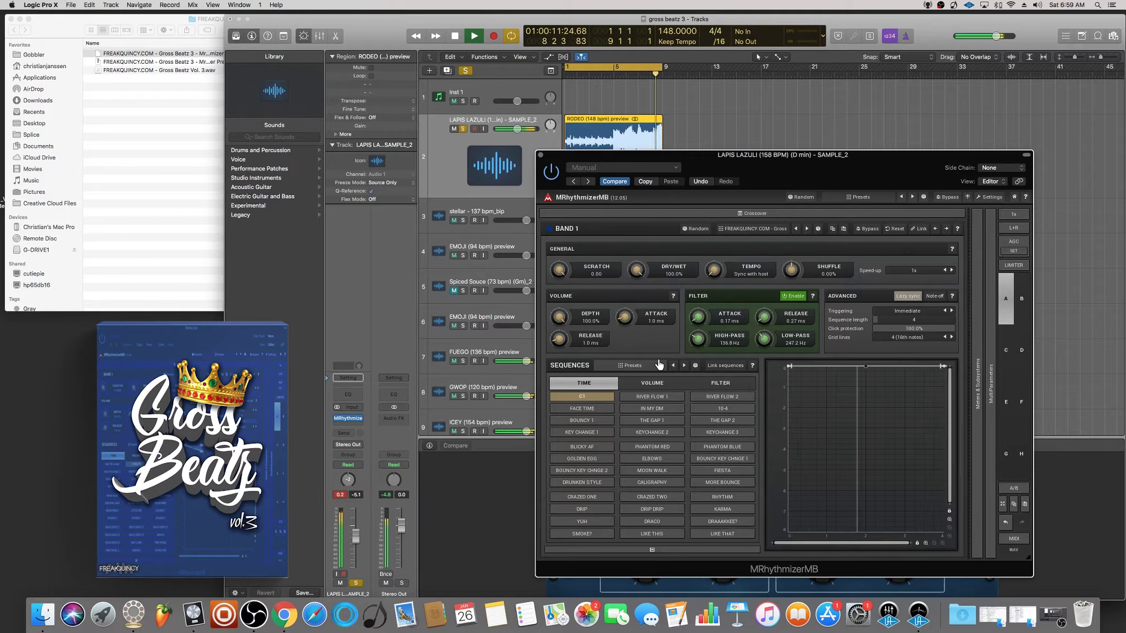
{"action": "key", "text": "space"}
{"action": "left_click", "coordinate": [570, 70]}
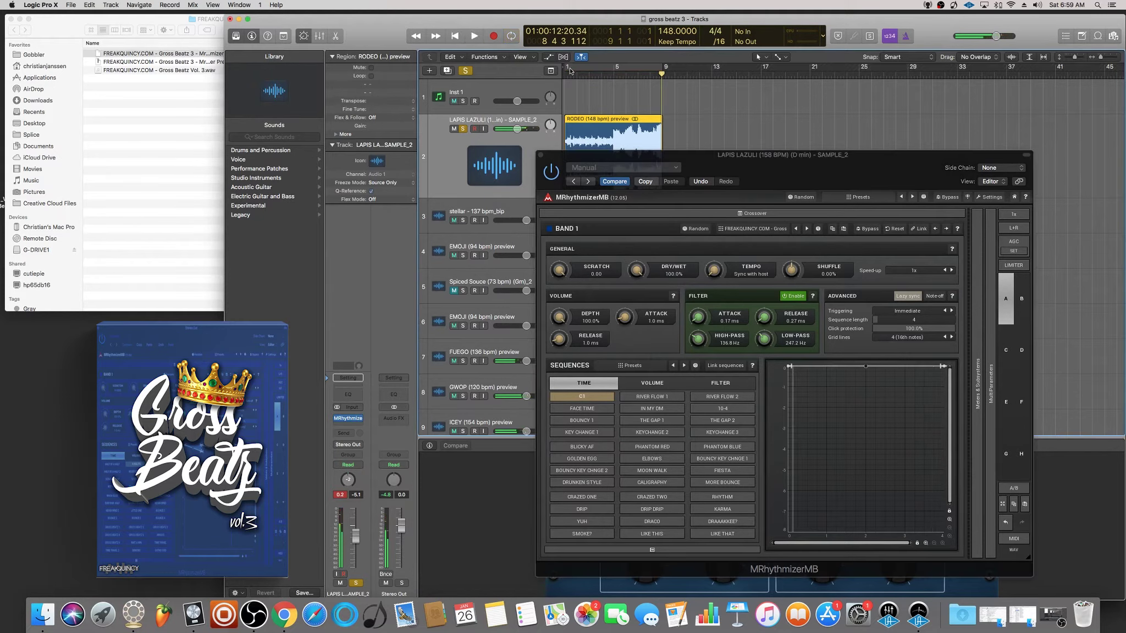
Loop bars 5–9 and audition River Flow 1, River Flow 2, Face Time and In My DM.
{"action": "left_click_drag", "start_coordinate": [614, 73], "coordinate": [615, 72]}
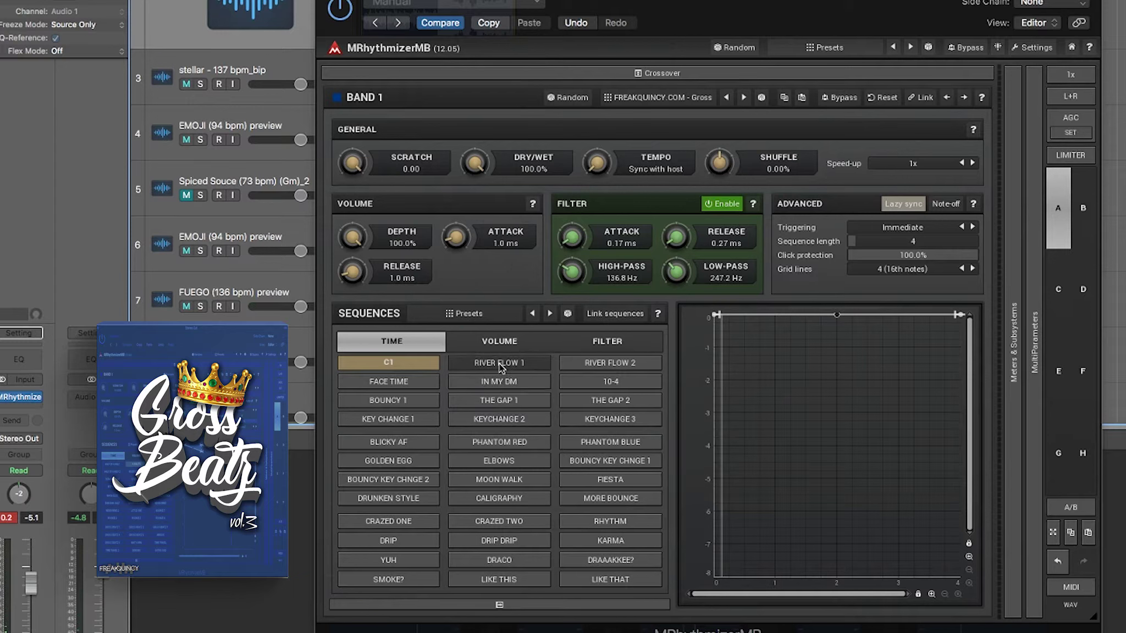
{"action": "left_click", "coordinate": [503, 366]}
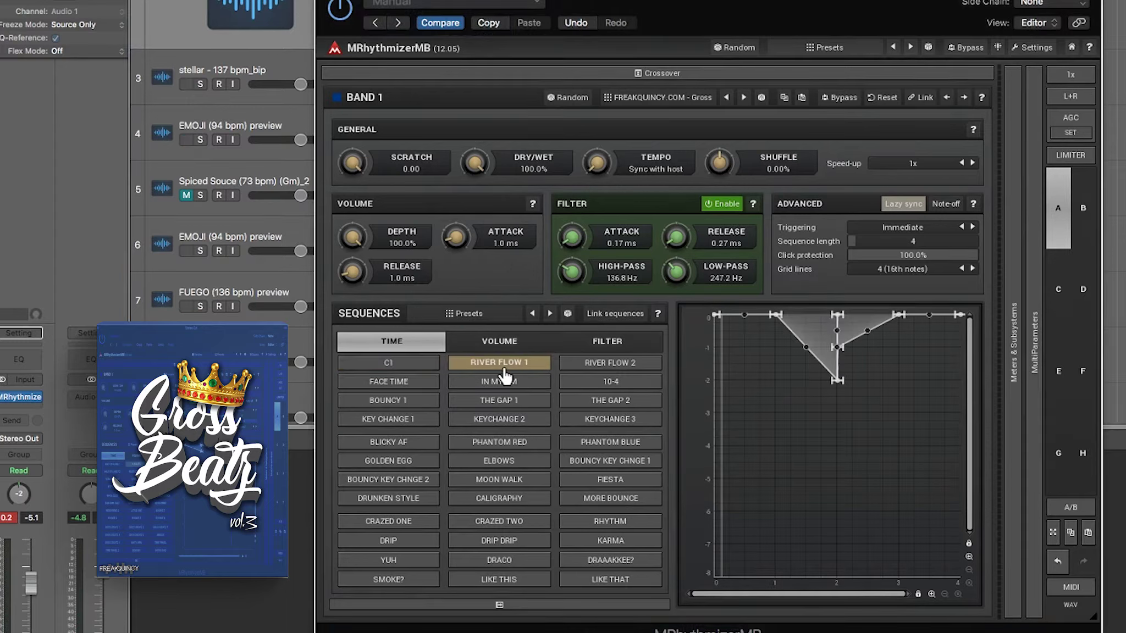
{"action": "key", "text": "space"}
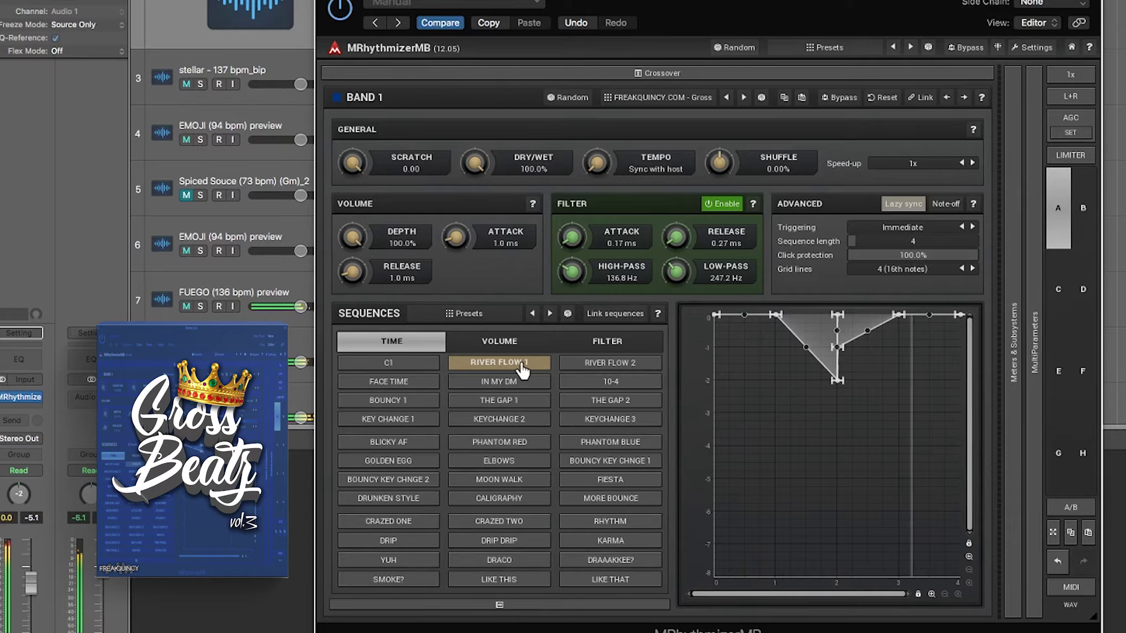
{"action": "left_click", "coordinate": [588, 372]}
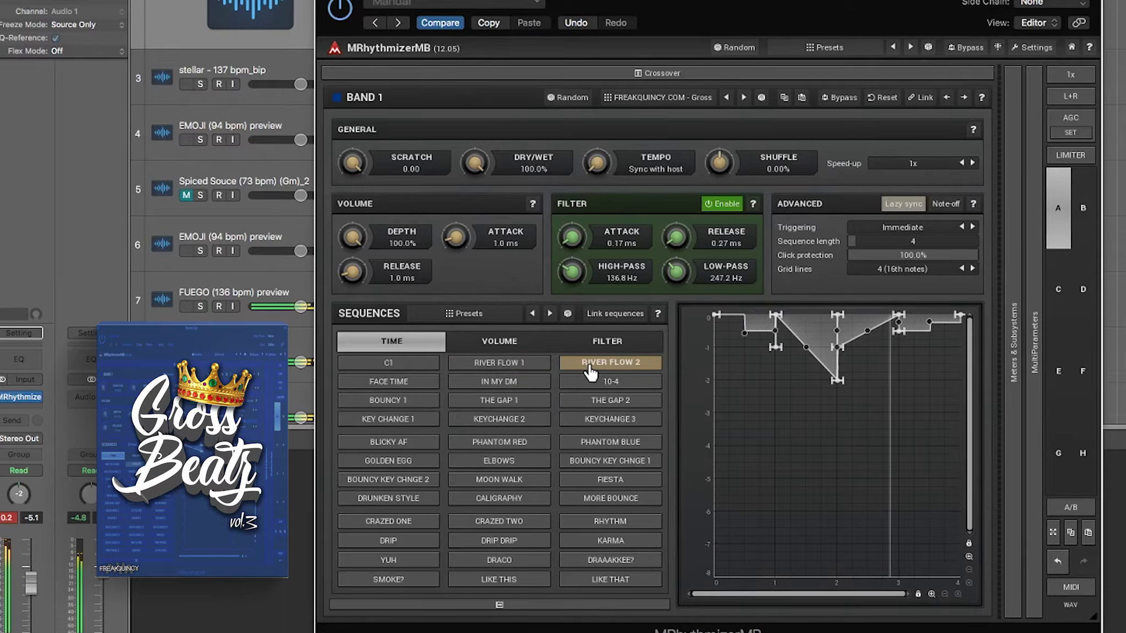
{"action": "left_click", "coordinate": [414, 383]}
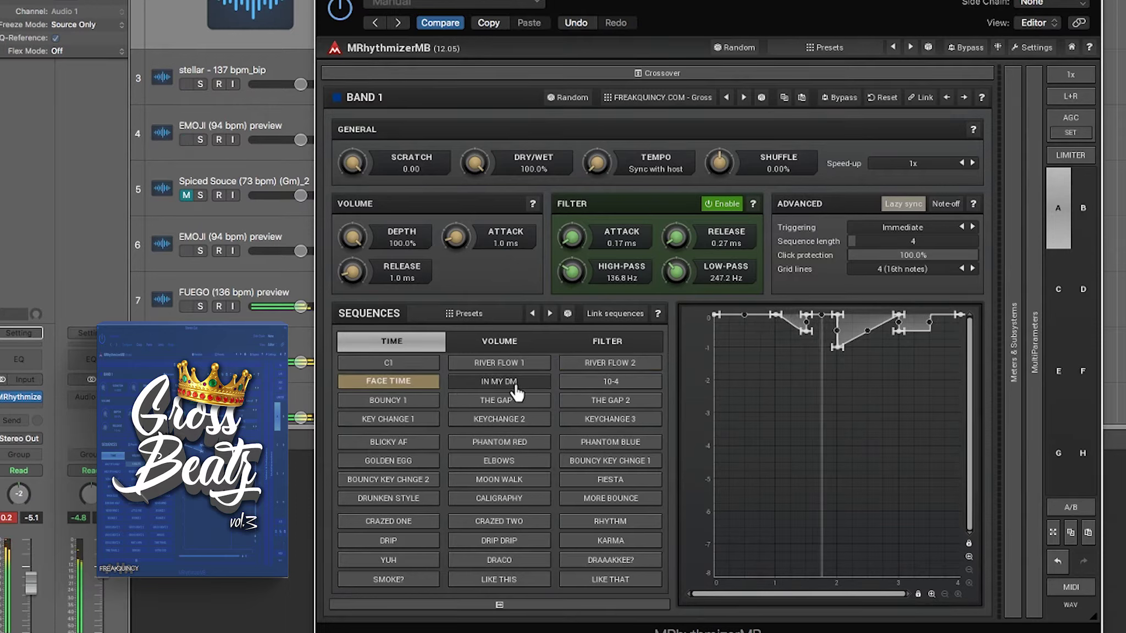
{"action": "left_click", "coordinate": [516, 385]}
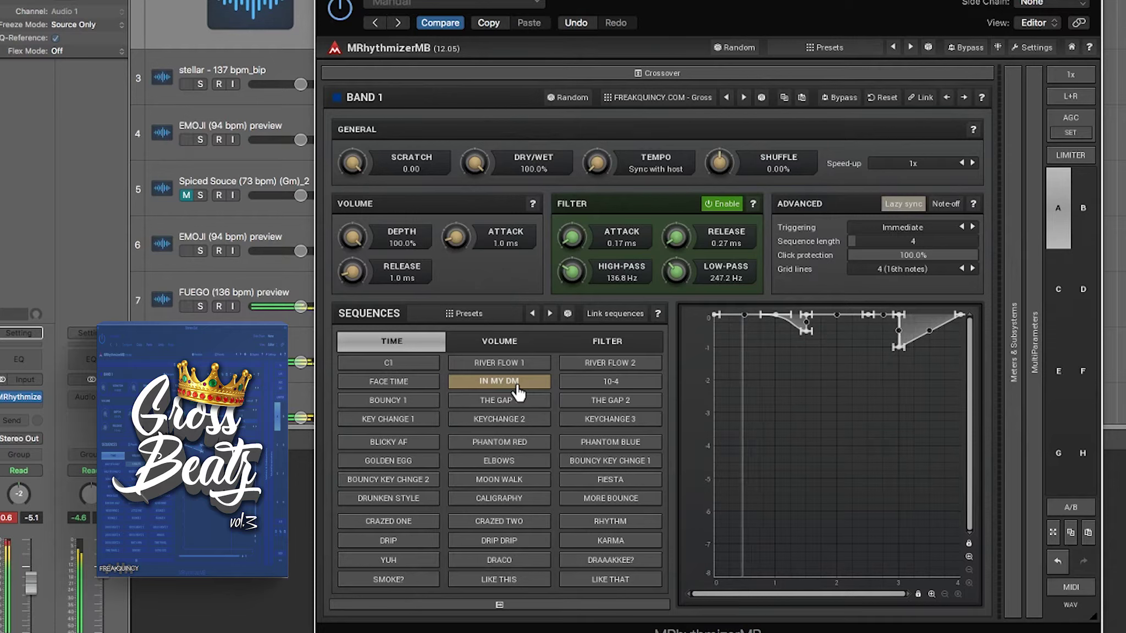
Audition 10-4, Bouncy 1 and The Gap 1, ending on The Gap 2.
{"action": "left_click", "coordinate": [600, 391]}
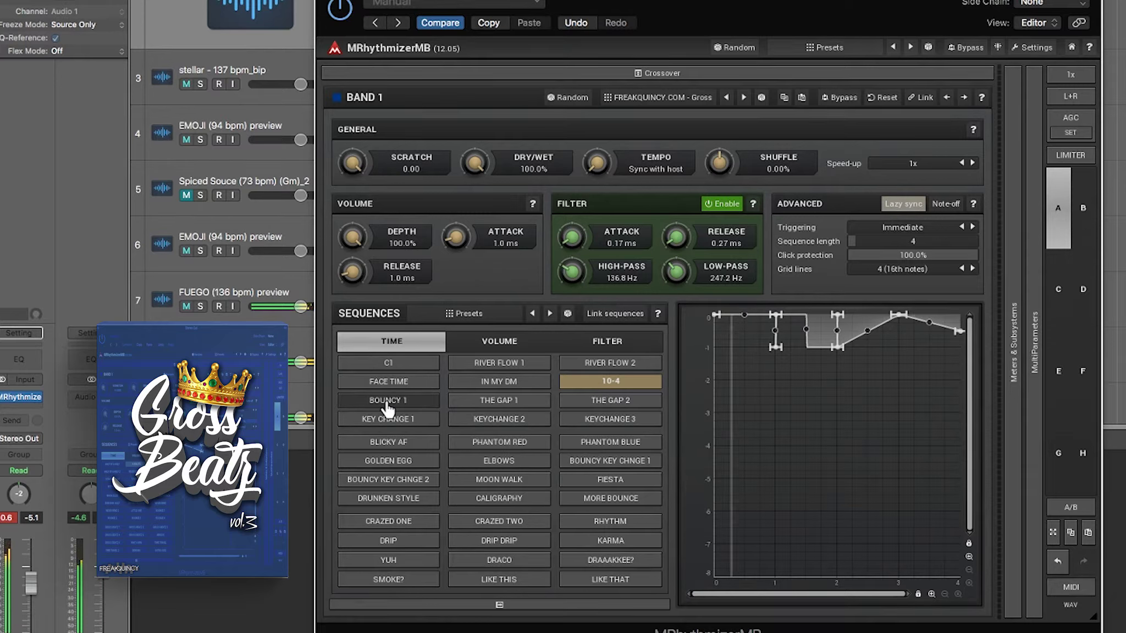
{"action": "left_click", "coordinate": [389, 405]}
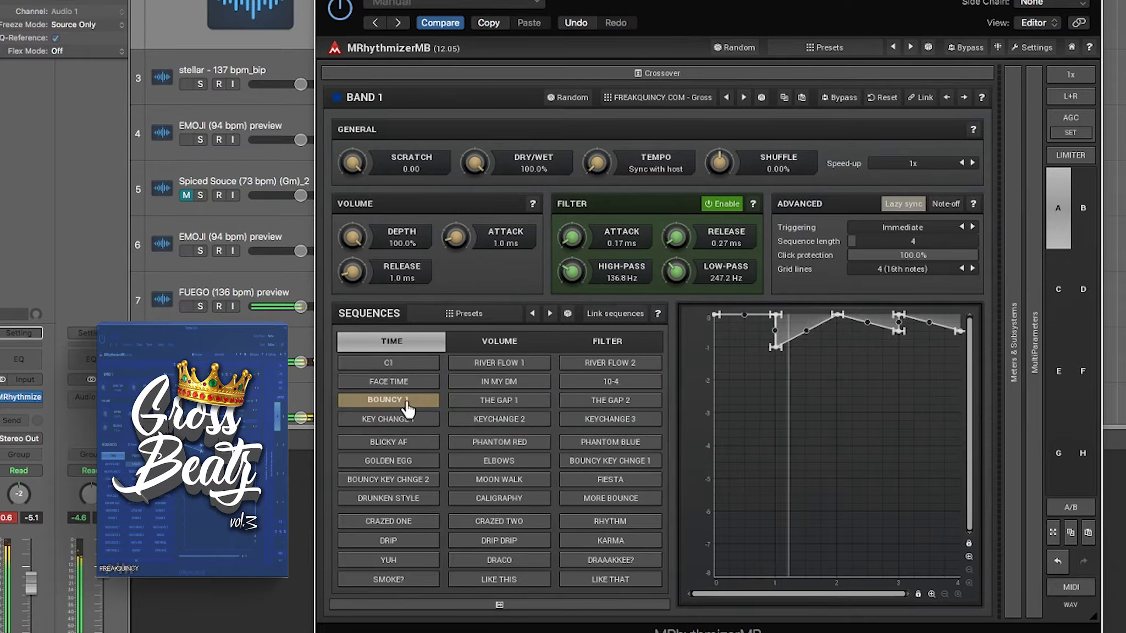
{"action": "left_click", "coordinate": [504, 407]}
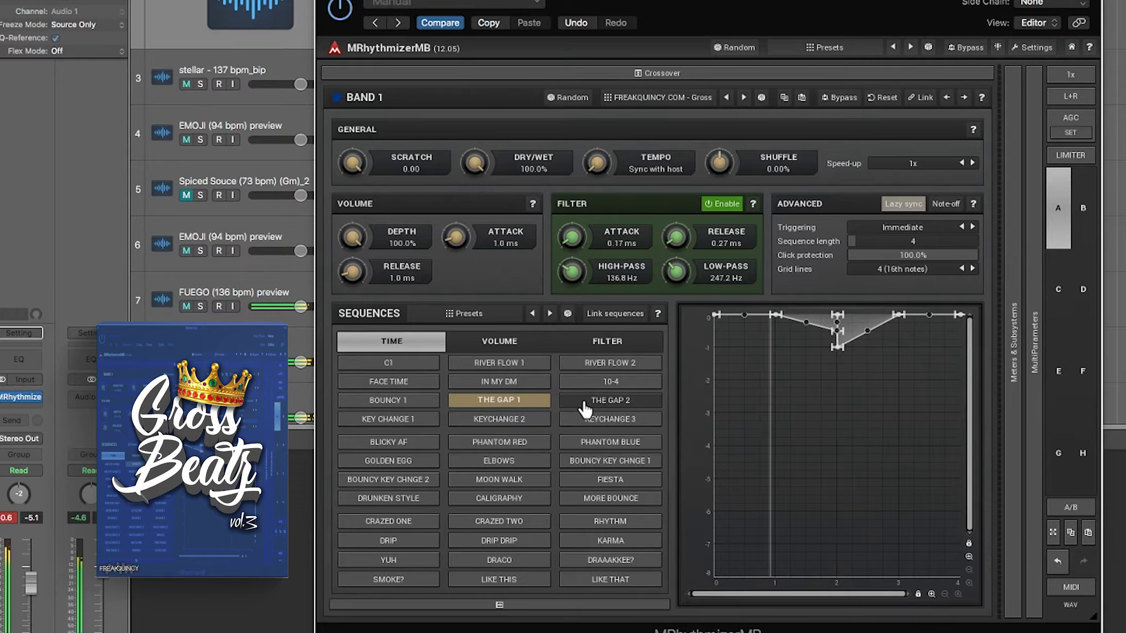
{"action": "left_click", "coordinate": [585, 409]}
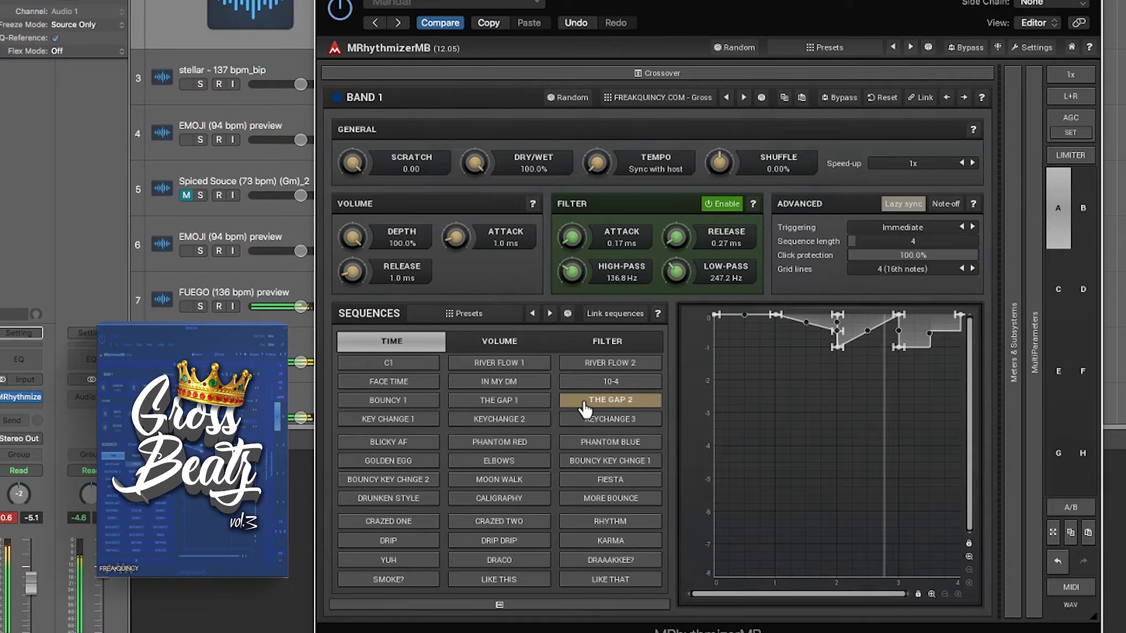
Audition Key Change 1–3, Blicky AF, Phantom Red and Phantom Blue on the loop.
{"action": "left_click", "coordinate": [389, 420]}
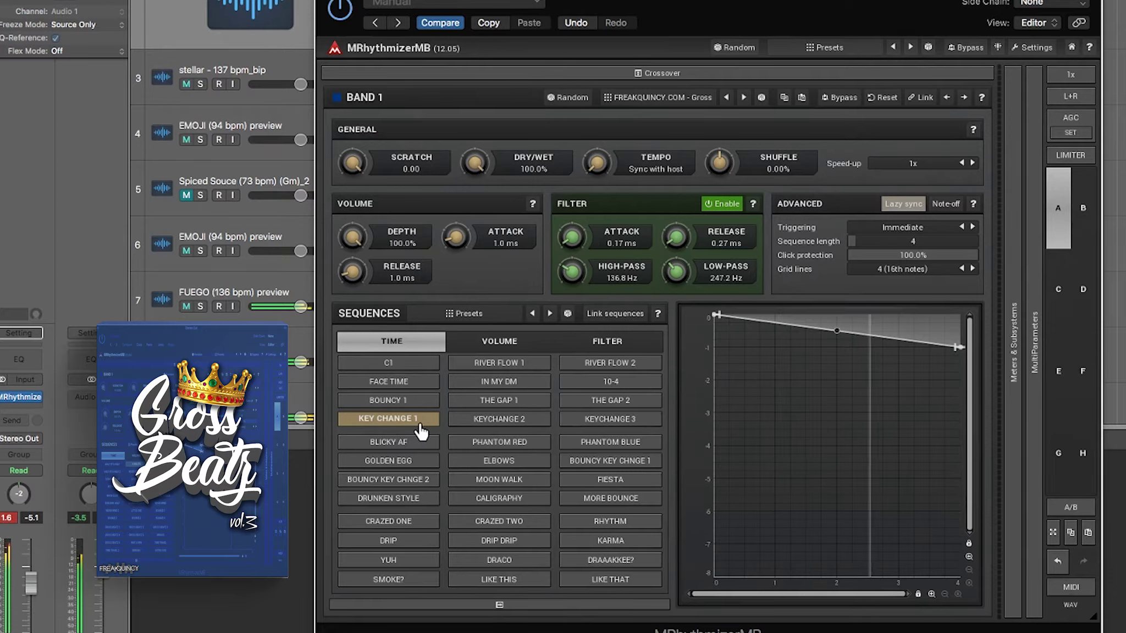
{"action": "left_click", "coordinate": [503, 430]}
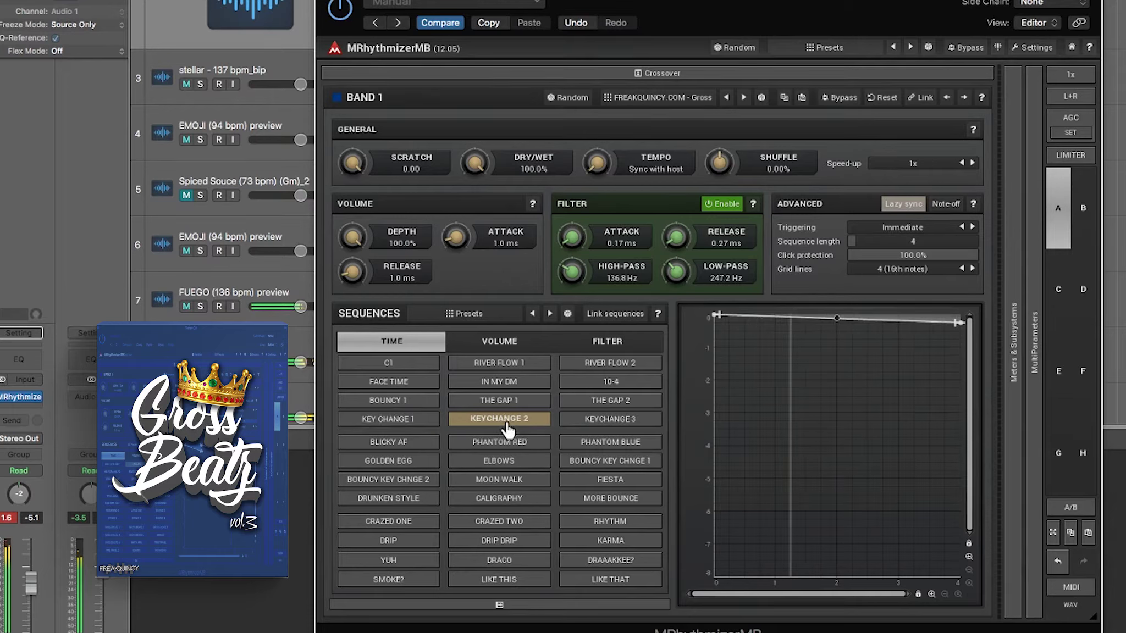
{"action": "left_click", "coordinate": [615, 432]}
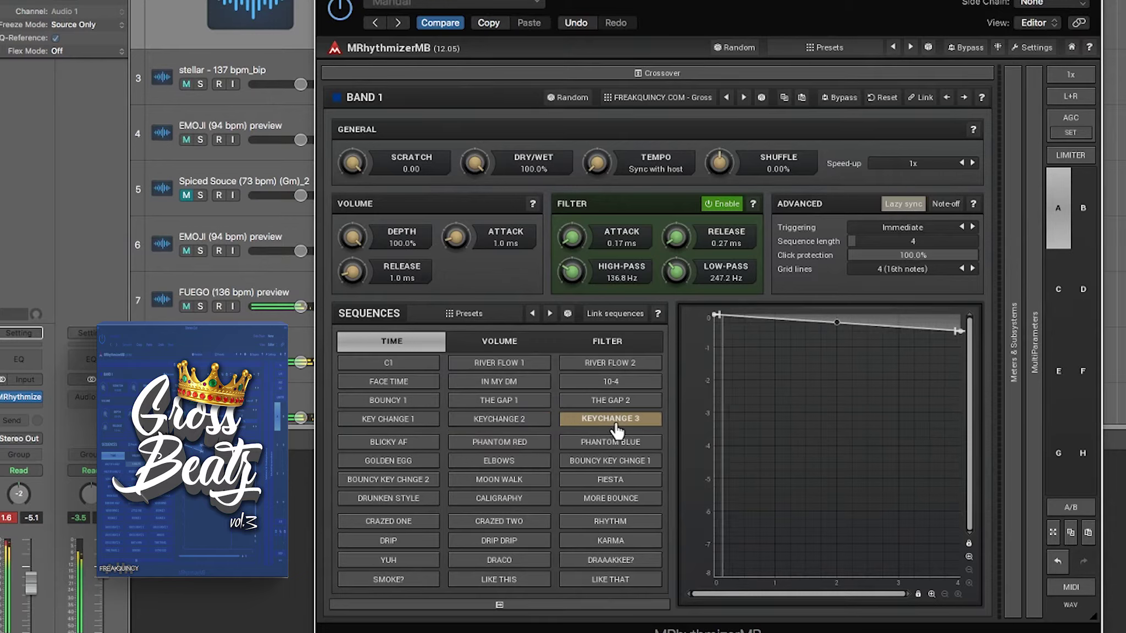
{"action": "left_click", "coordinate": [420, 445]}
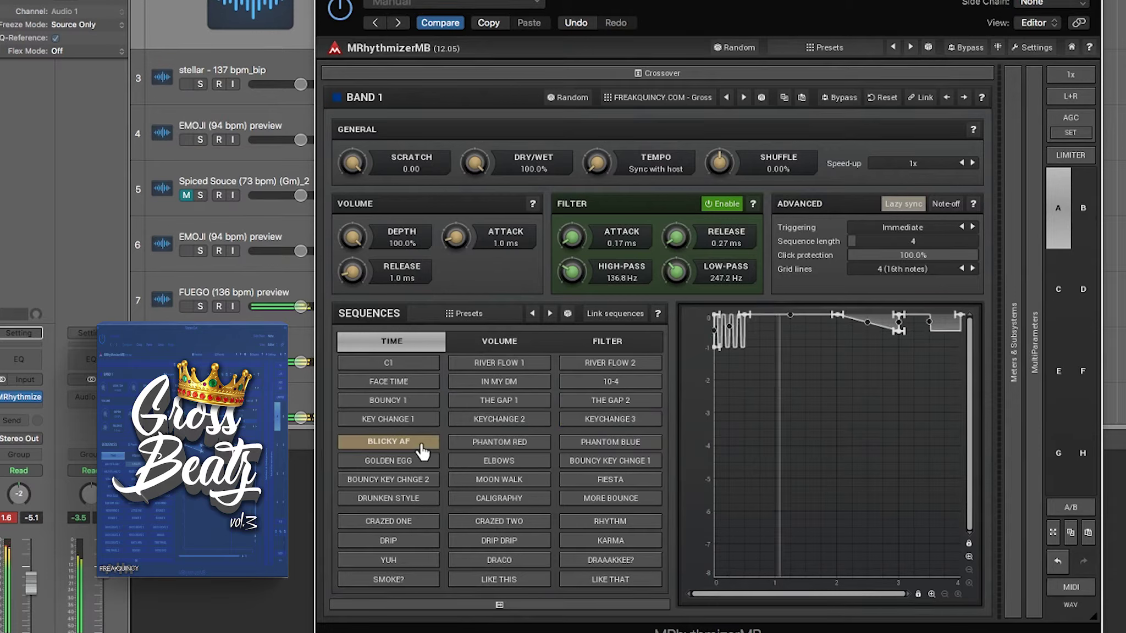
{"action": "left_click", "coordinate": [518, 448]}
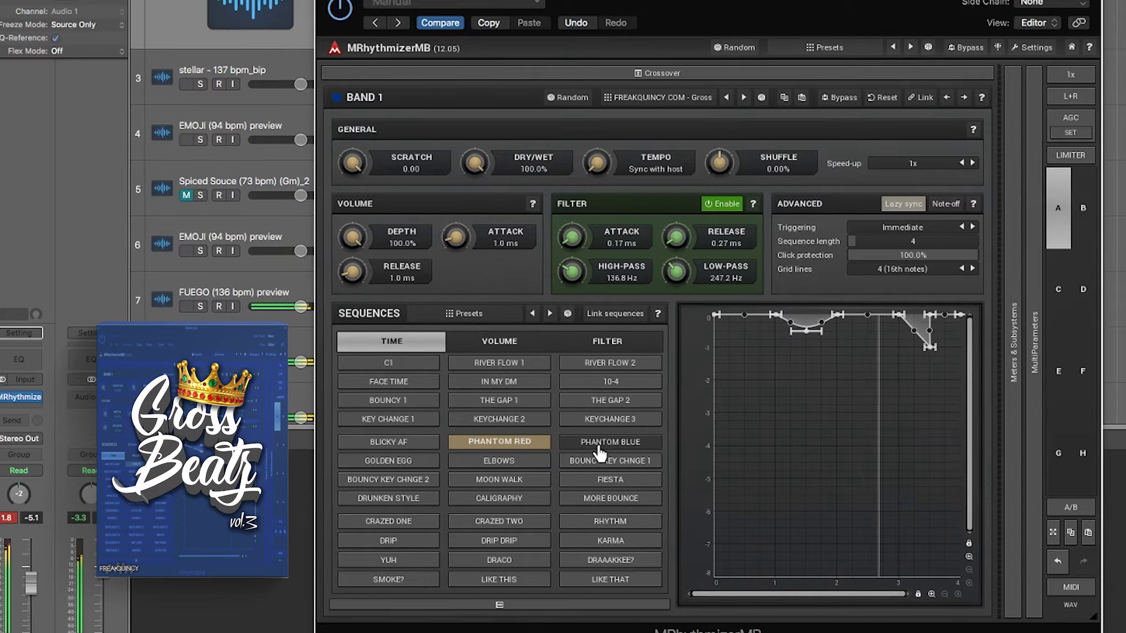
{"action": "left_click", "coordinate": [598, 451]}
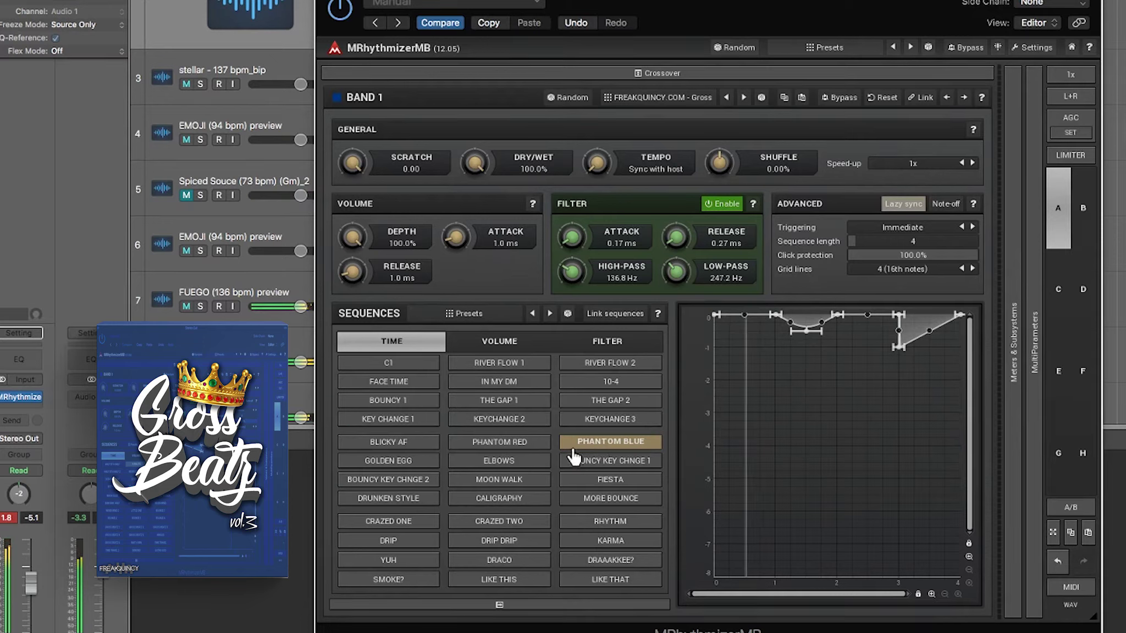
Audition Golden Egg, Elbows, Bouncy Key Chnge 1–2, Moon Walk and Fiesta, ending on Drunken Style.
{"action": "left_click", "coordinate": [429, 462]}
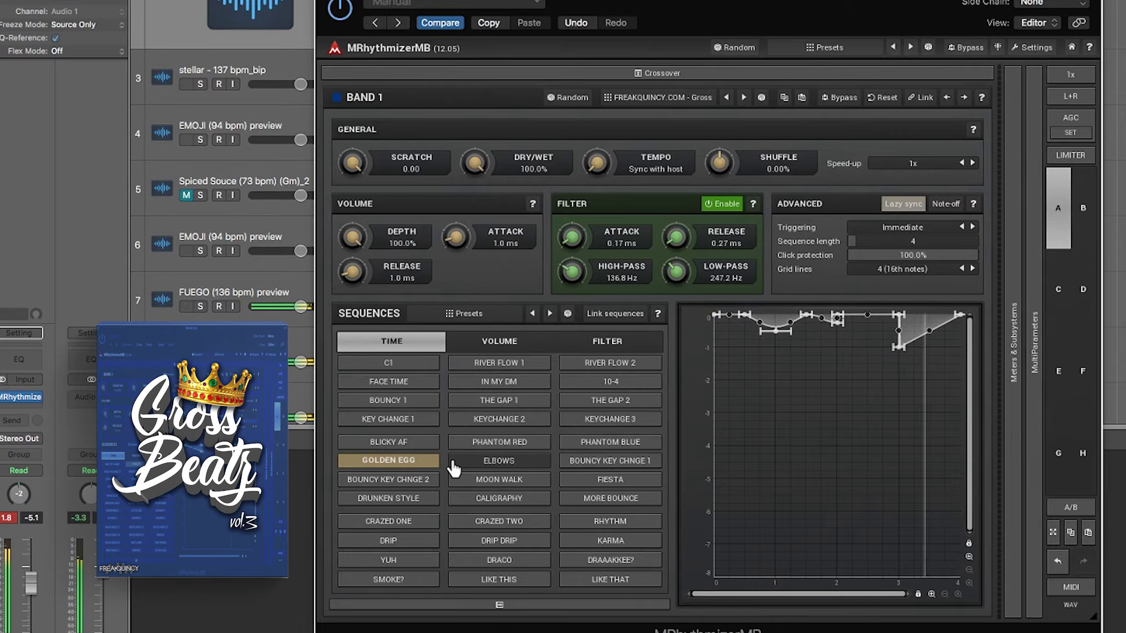
{"action": "left_click", "coordinate": [518, 467]}
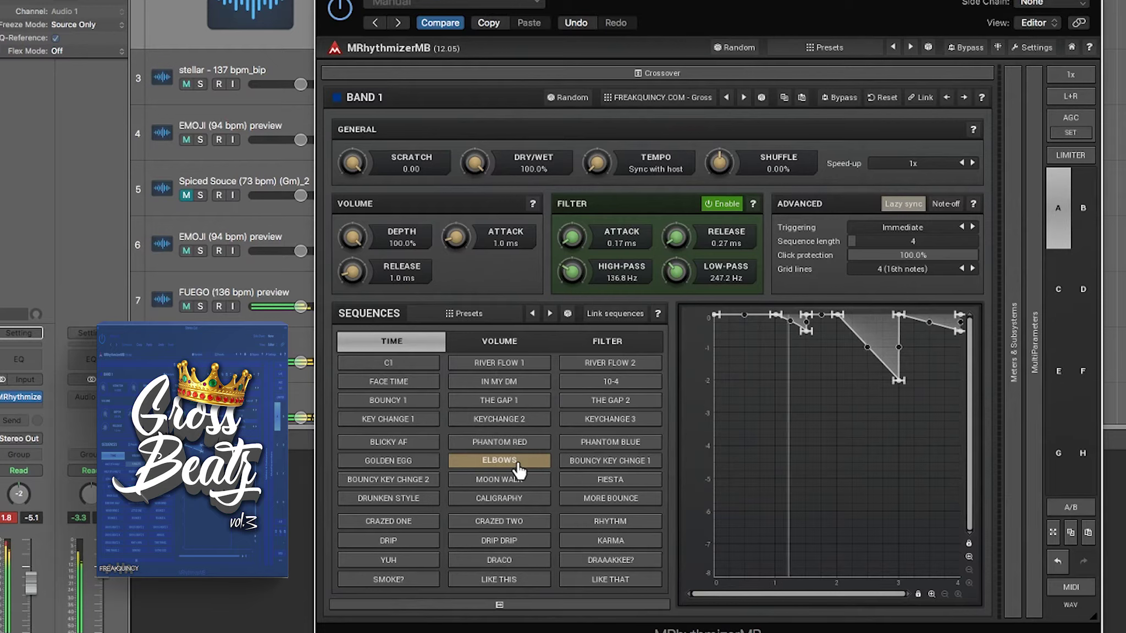
{"action": "left_click", "coordinate": [616, 466]}
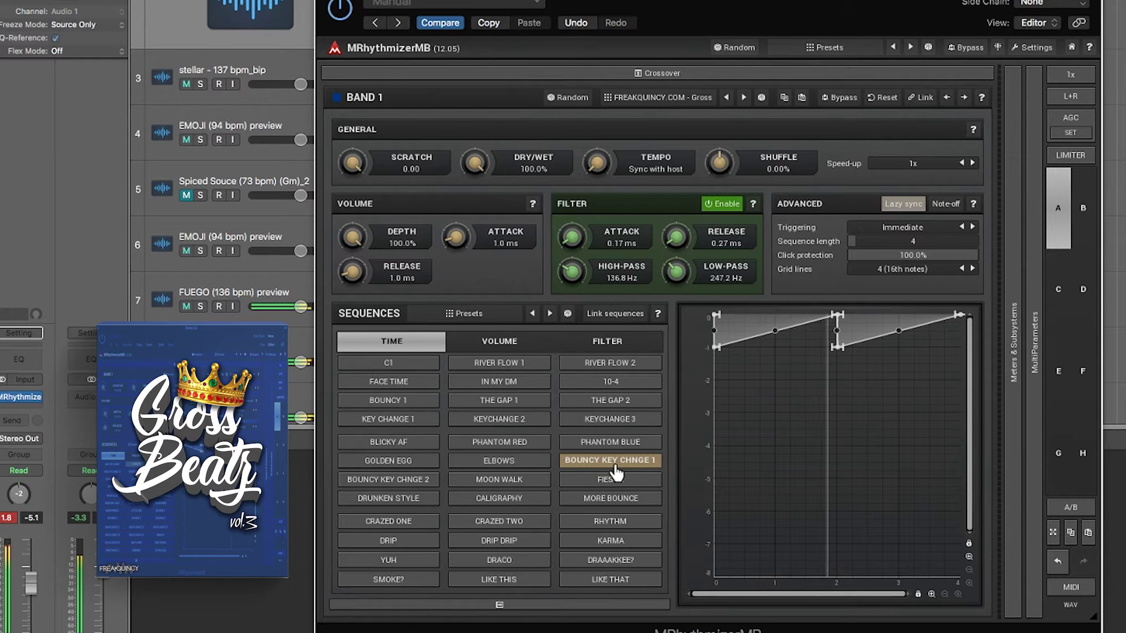
{"action": "left_click", "coordinate": [411, 489]}
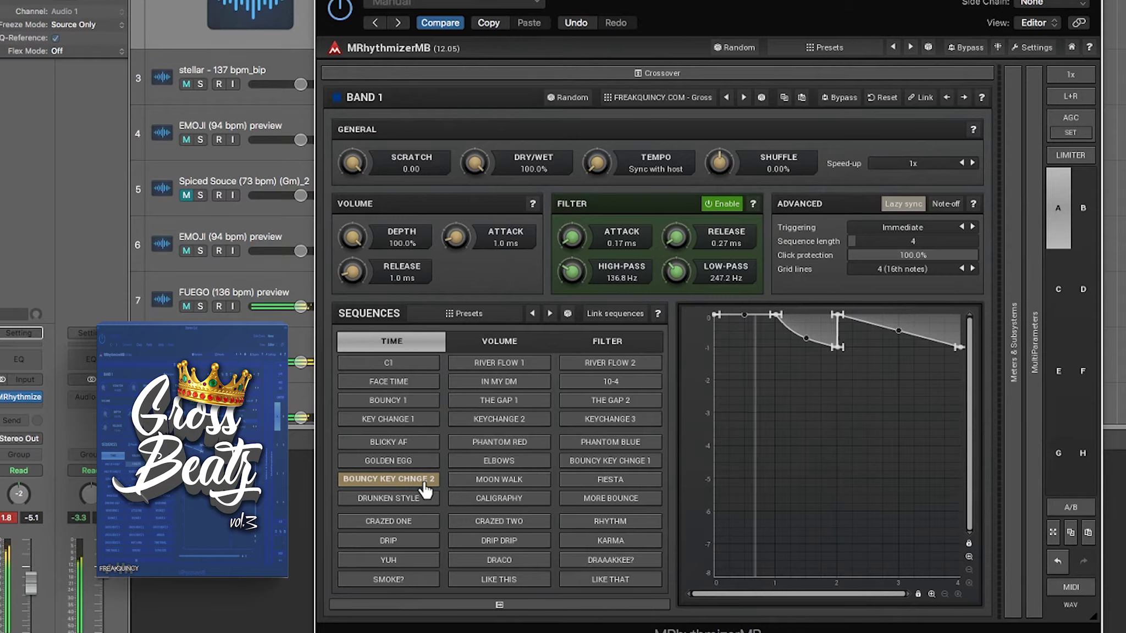
{"action": "left_click", "coordinate": [526, 488]}
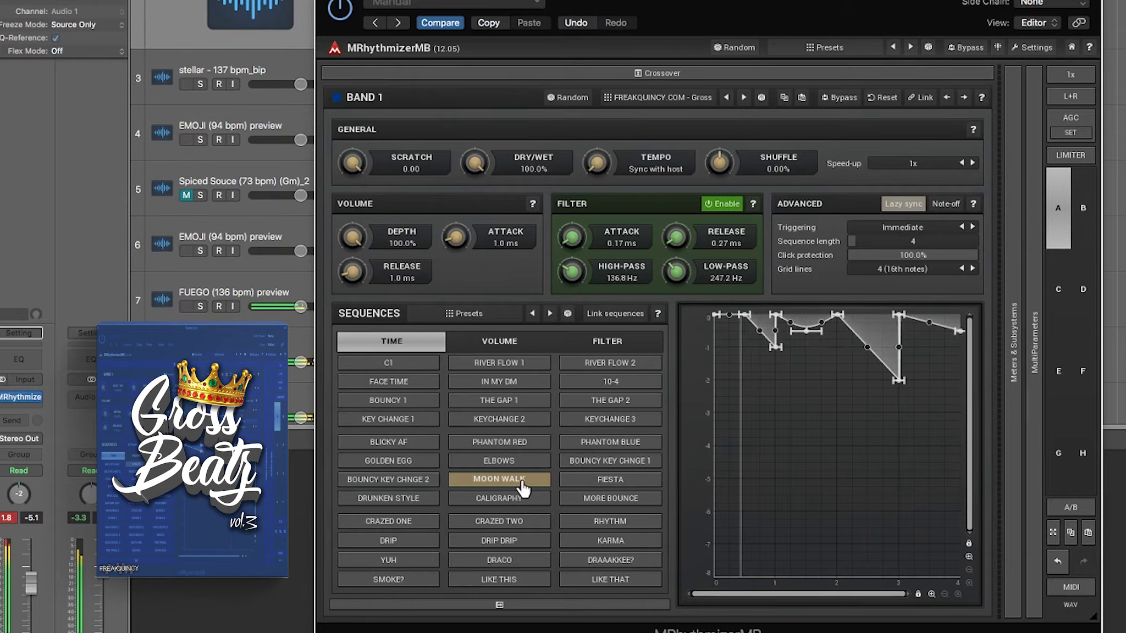
{"action": "left_click", "coordinate": [591, 482]}
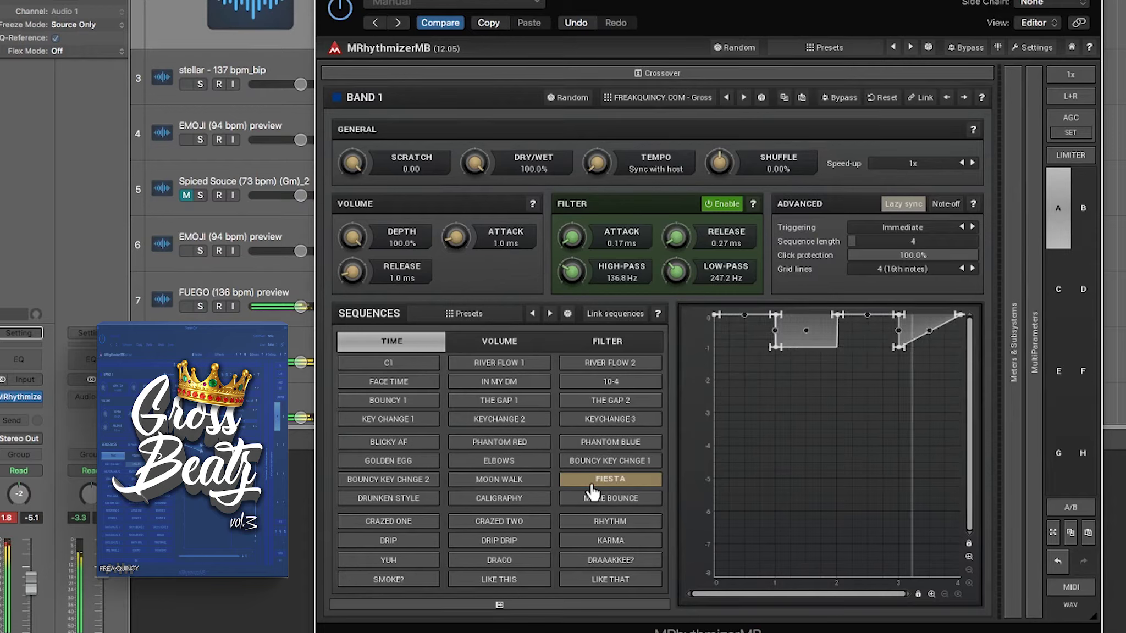
{"action": "left_click", "coordinate": [414, 499]}
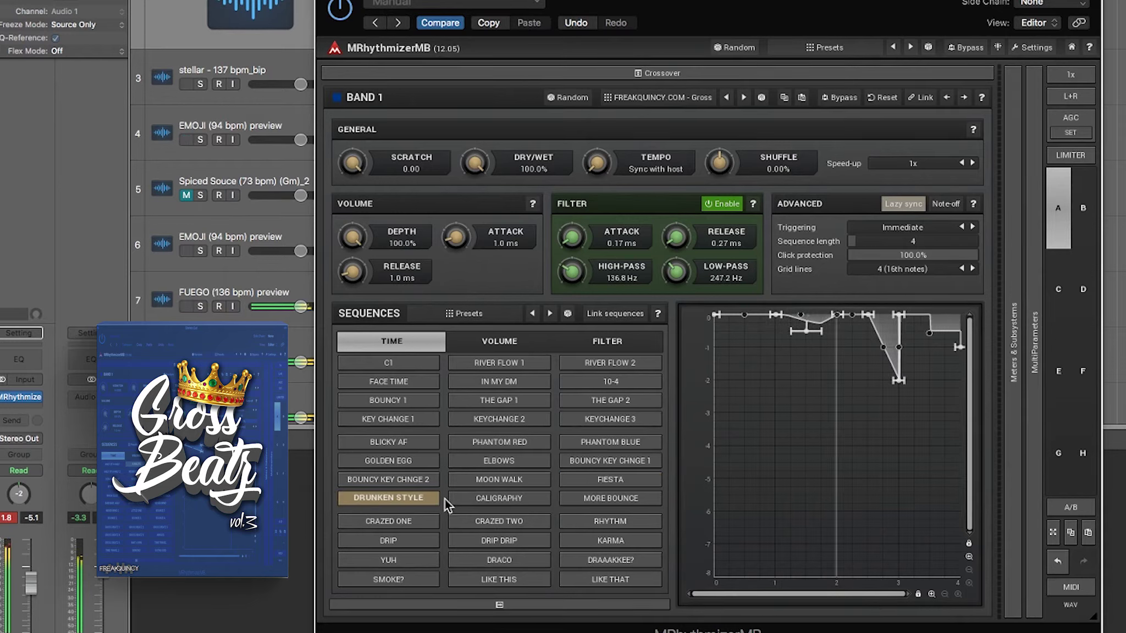
Audition Caligraphy, More Bounce, Crazed One, Crazed Two, Rhythm, Drip and Drip Drip, ending on Karma.
{"action": "left_click", "coordinate": [509, 508]}
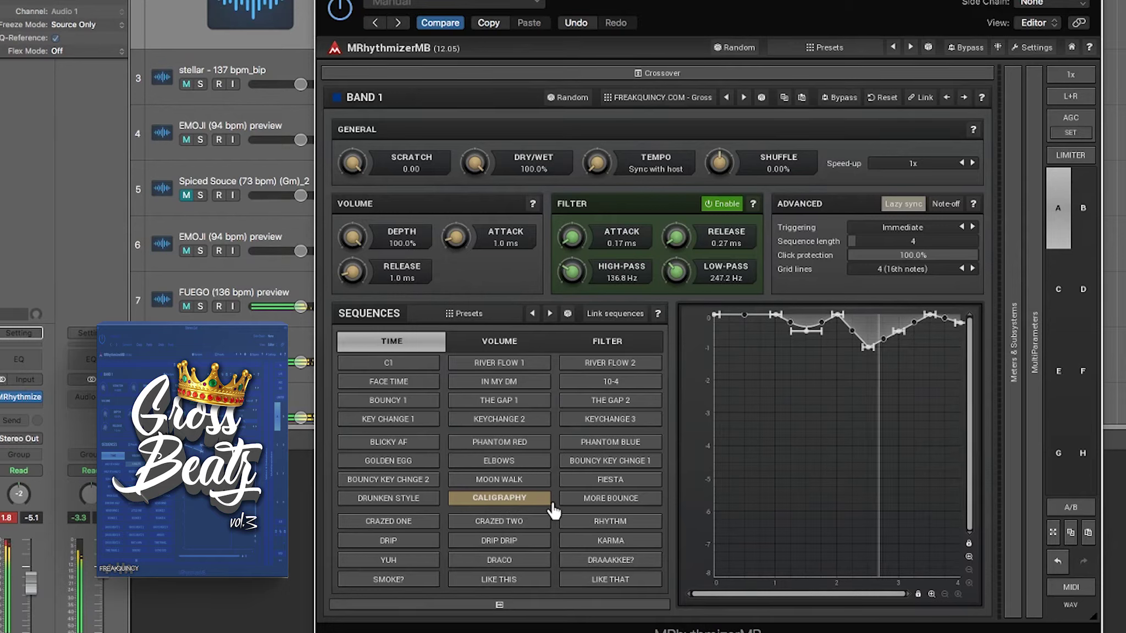
{"action": "left_click", "coordinate": [585, 508]}
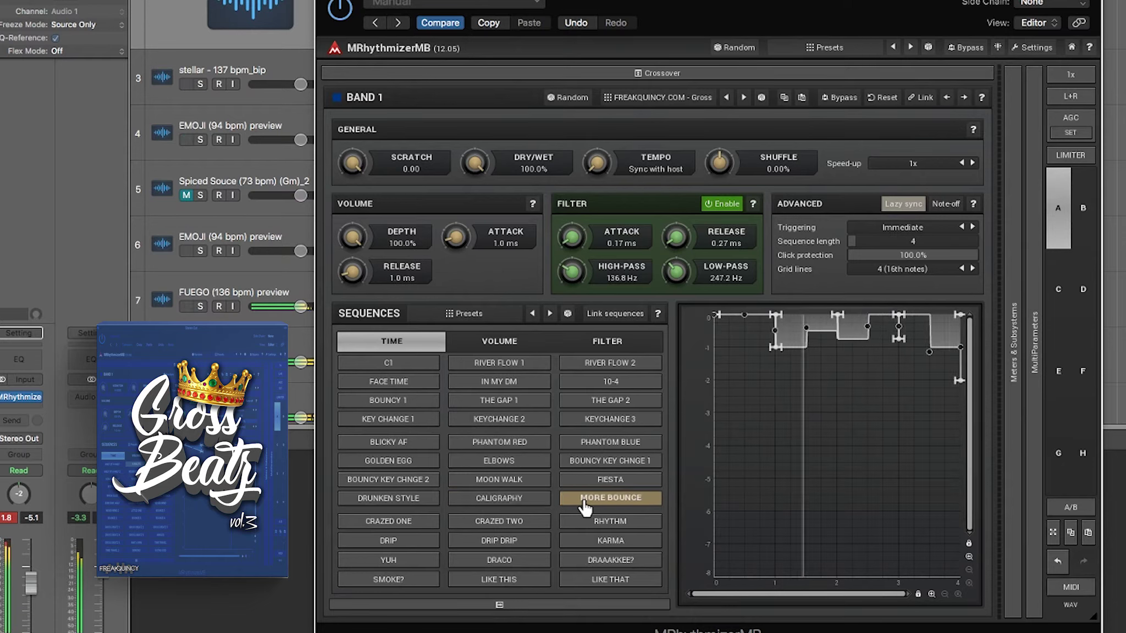
{"action": "left_click", "coordinate": [405, 524]}
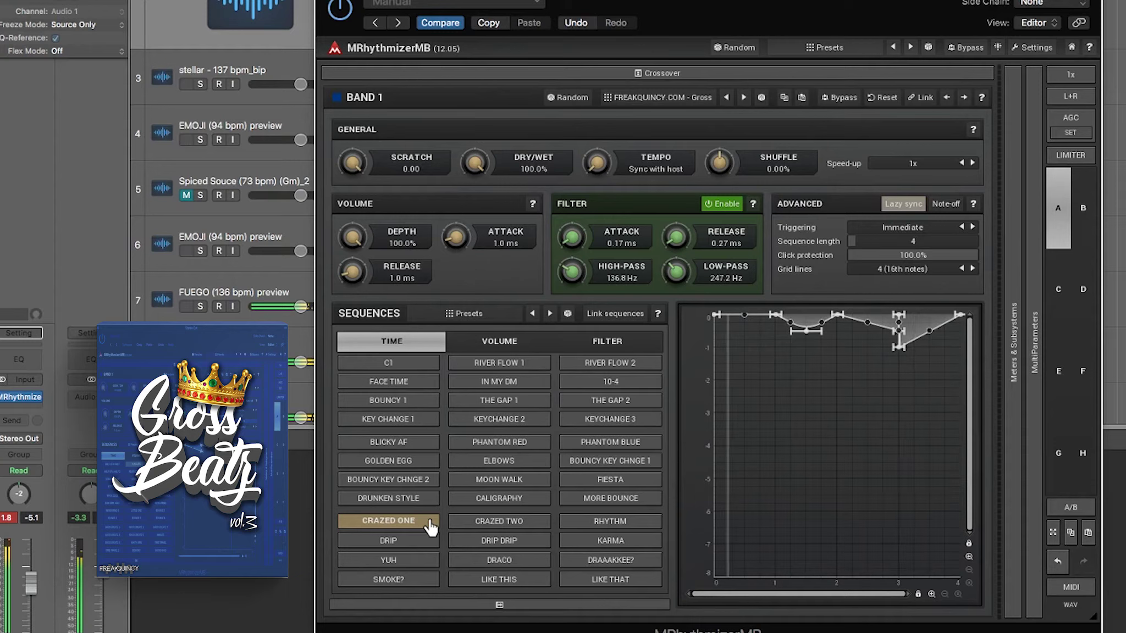
{"action": "left_click", "coordinate": [520, 528]}
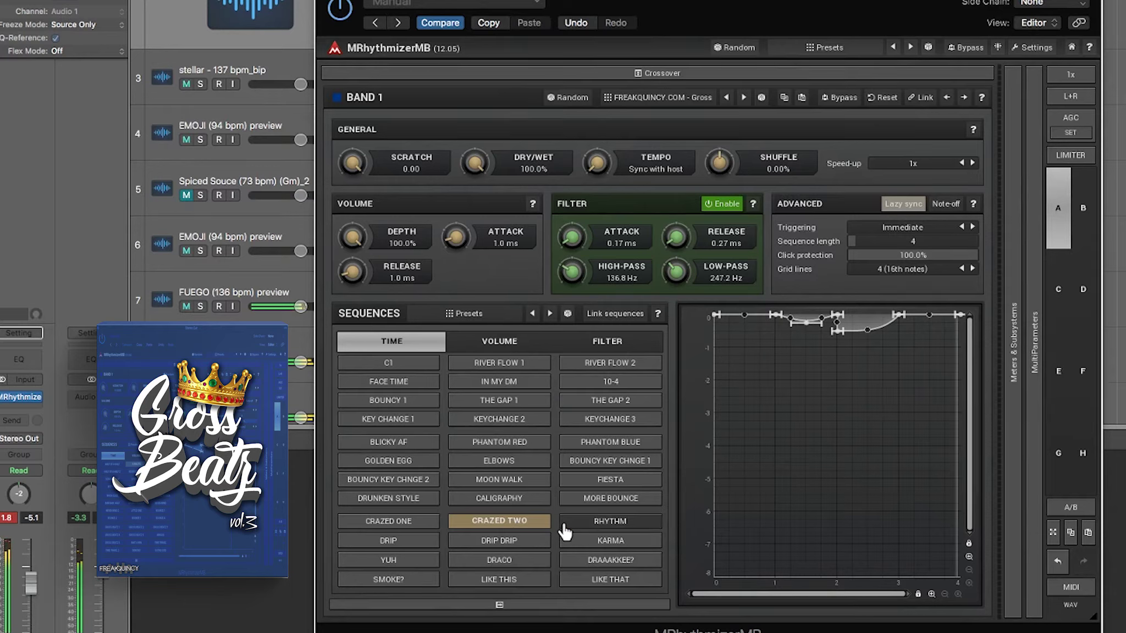
{"action": "left_click", "coordinate": [604, 524]}
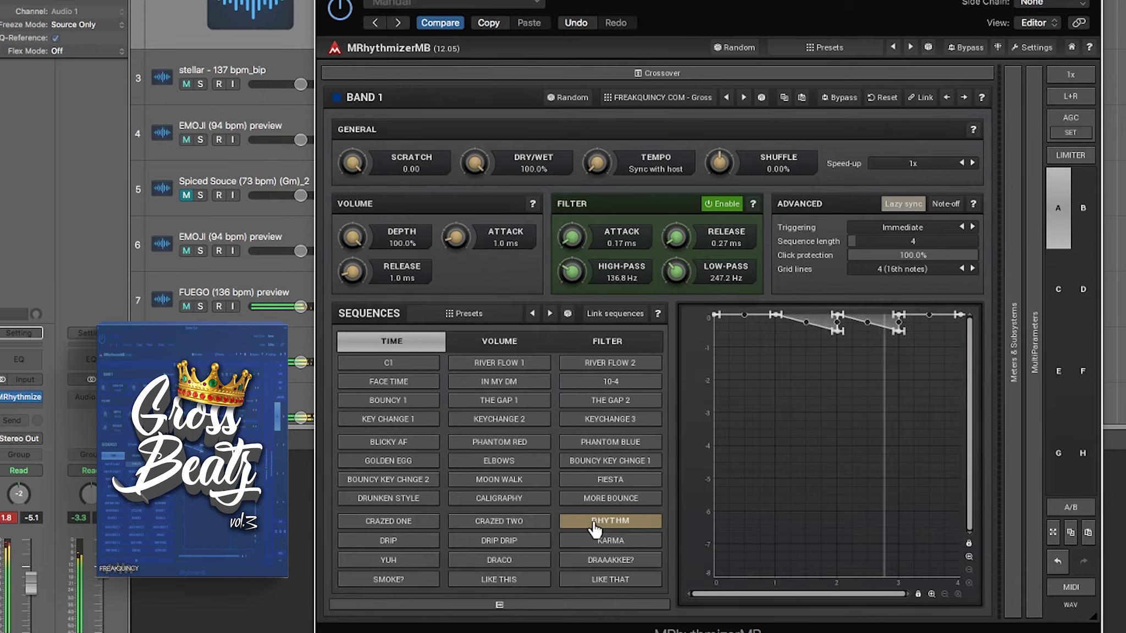
{"action": "left_click", "coordinate": [407, 545]}
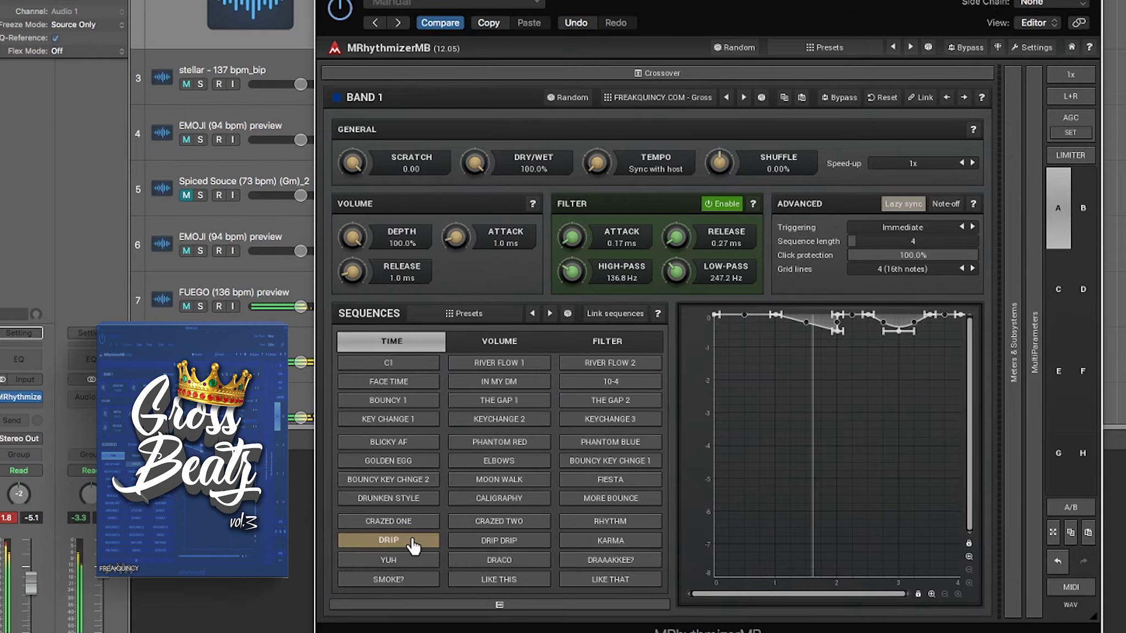
{"action": "left_click", "coordinate": [482, 546]}
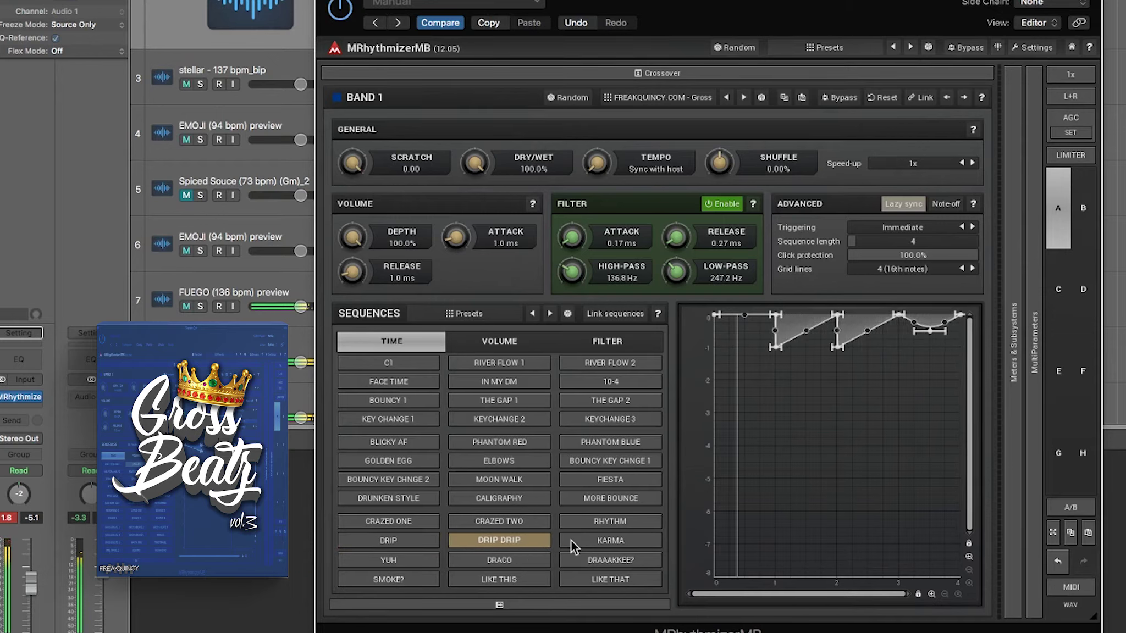
{"action": "left_click", "coordinate": [600, 549]}
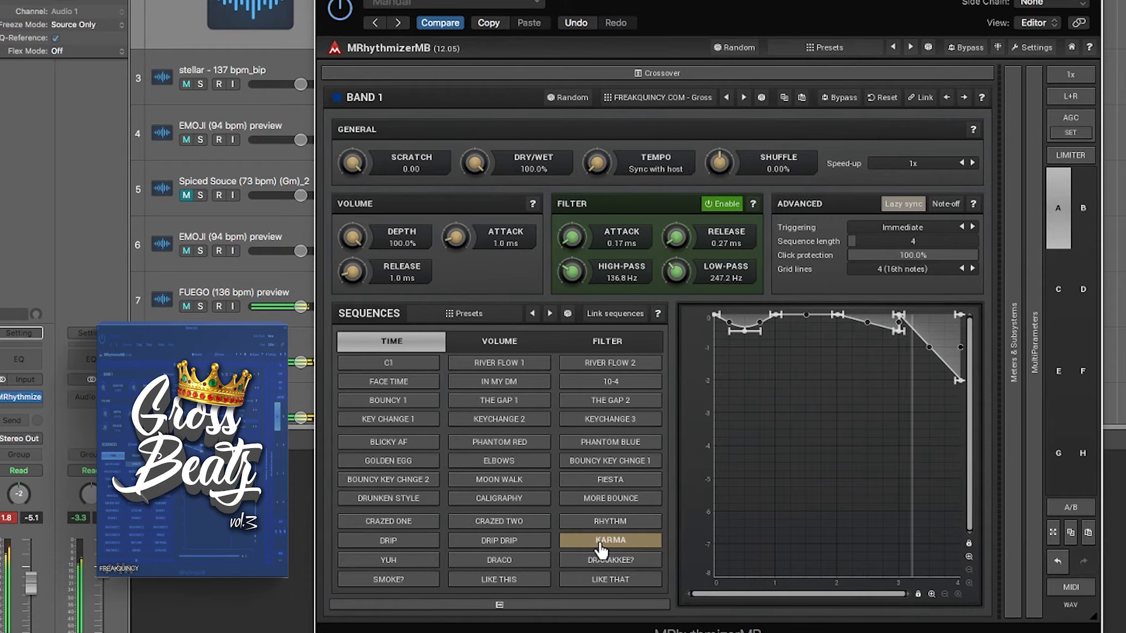
Audition the Yuh, Draco, Draaakkee? and Smoke? time sequences.
{"action": "left_click", "coordinate": [428, 567]}
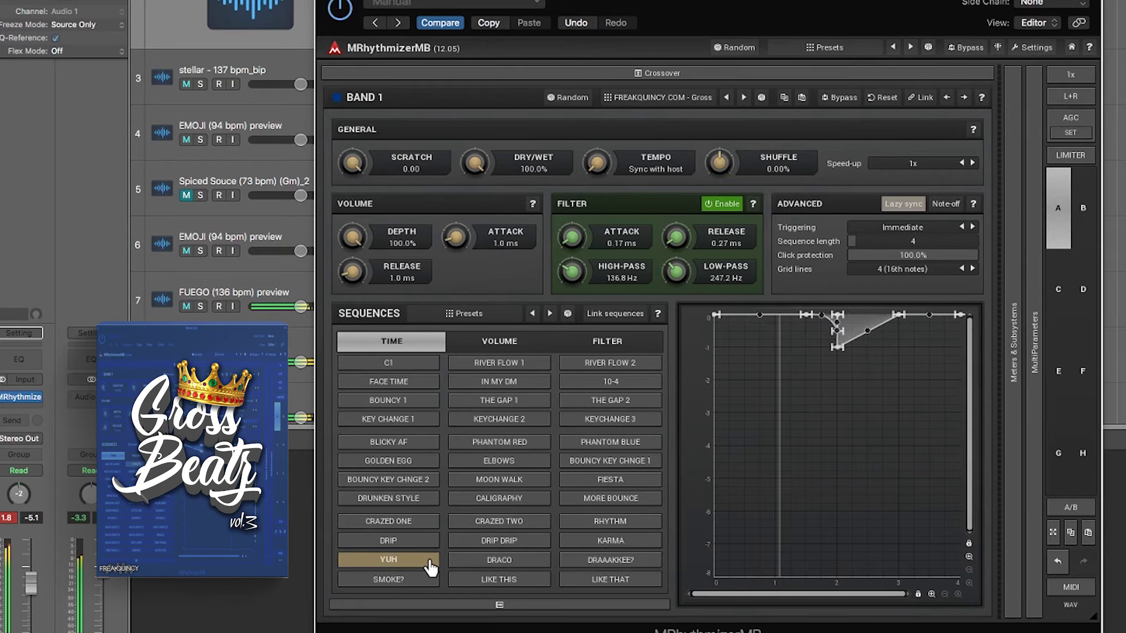
{"action": "left_click", "coordinate": [500, 564]}
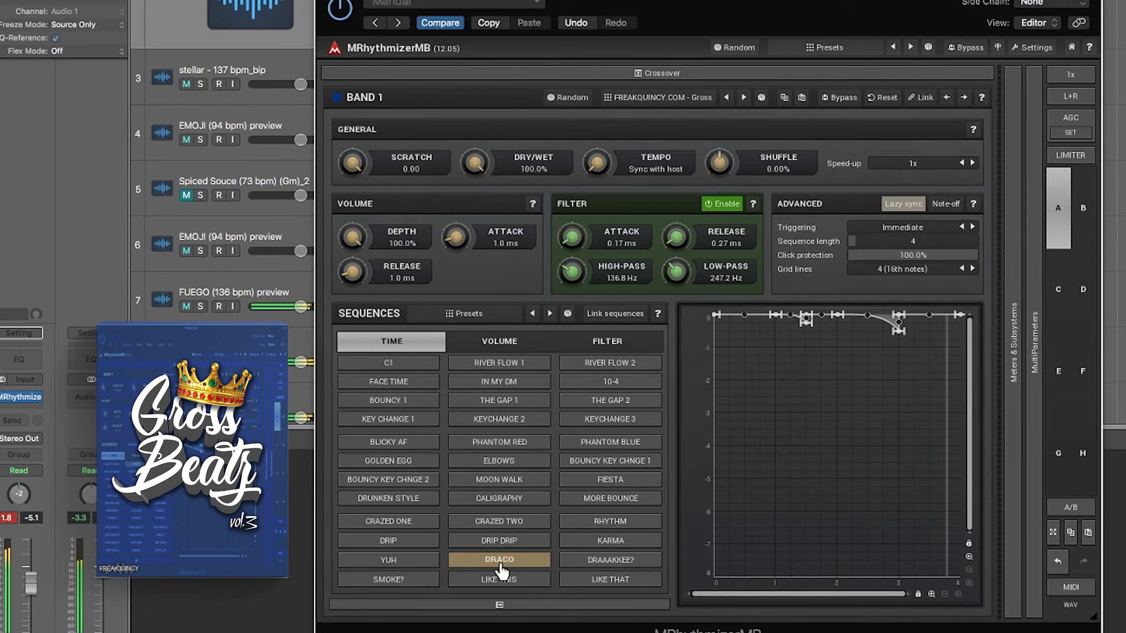
{"action": "left_click", "coordinate": [602, 570]}
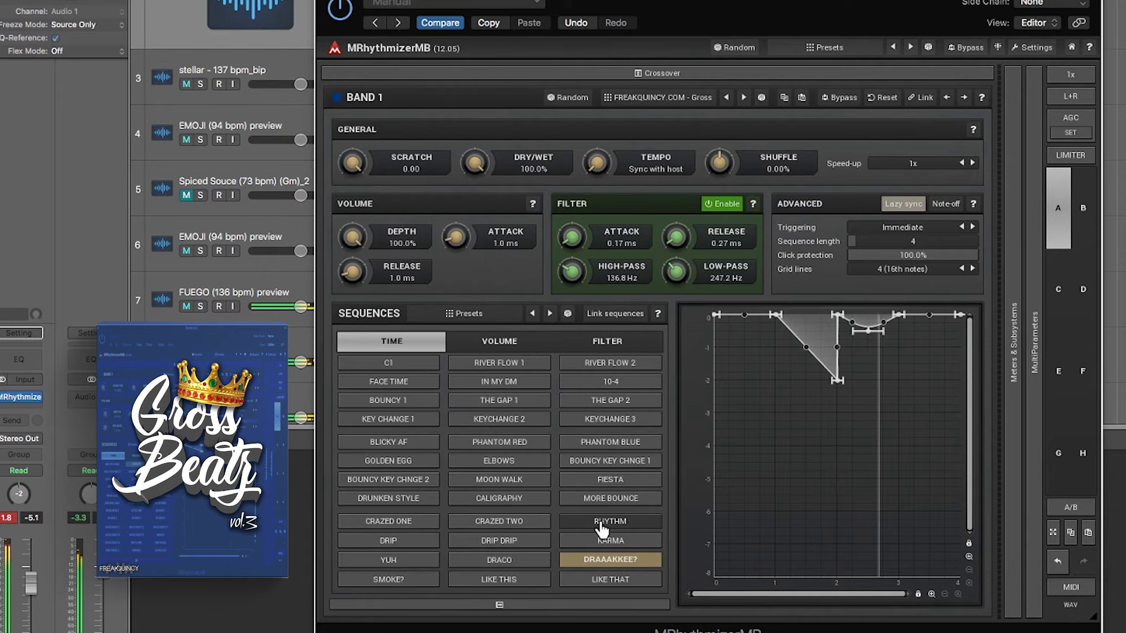
{"action": "left_click", "coordinate": [409, 581]}
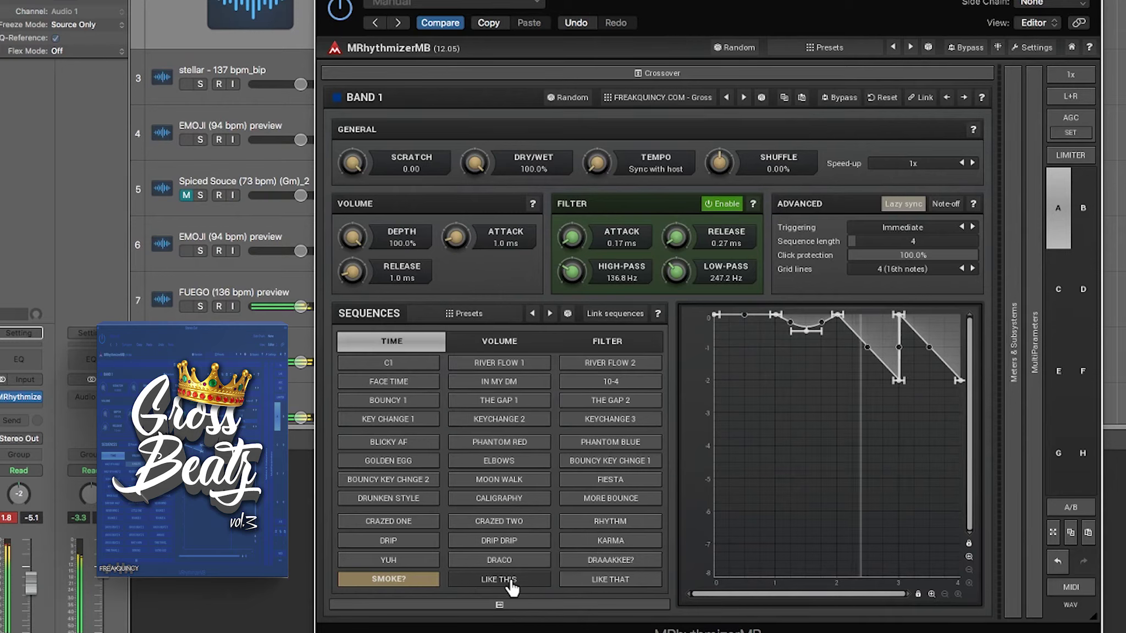
Audition Like This and Like That, reset time to flat C1, and list volume presets.
{"action": "left_click", "coordinate": [510, 583]}
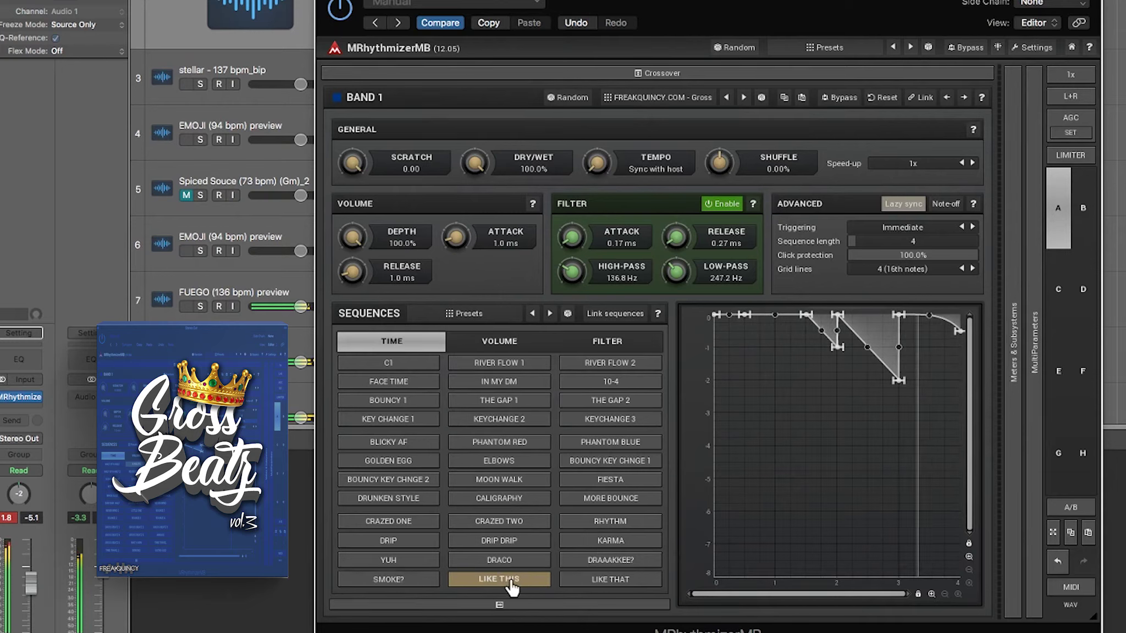
{"action": "left_click", "coordinate": [604, 582]}
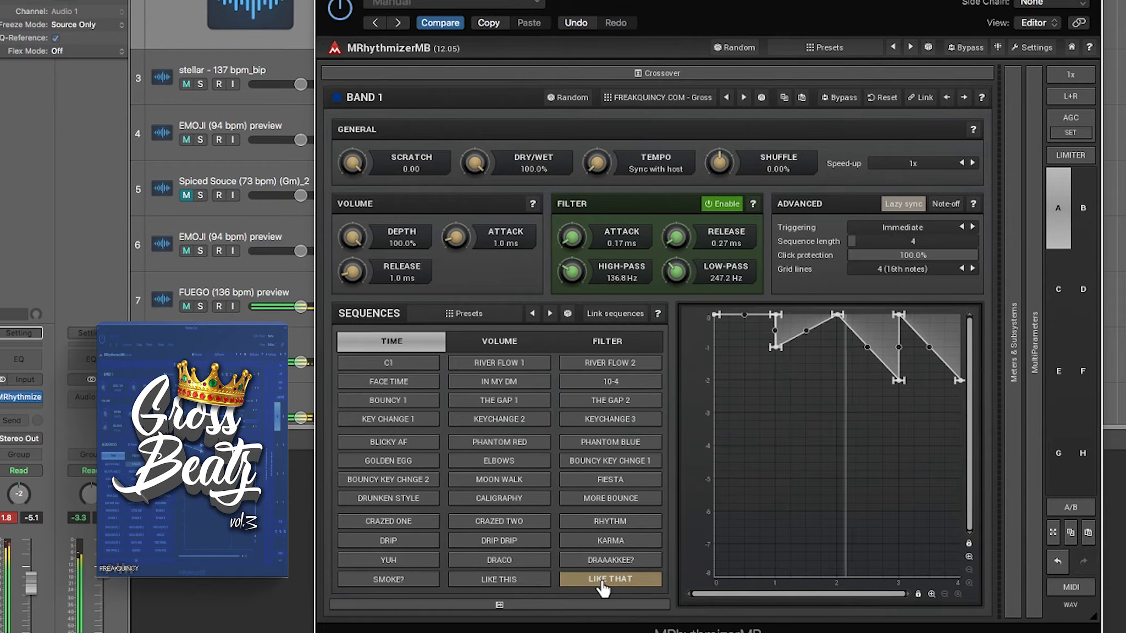
{"action": "left_click", "coordinate": [377, 368]}
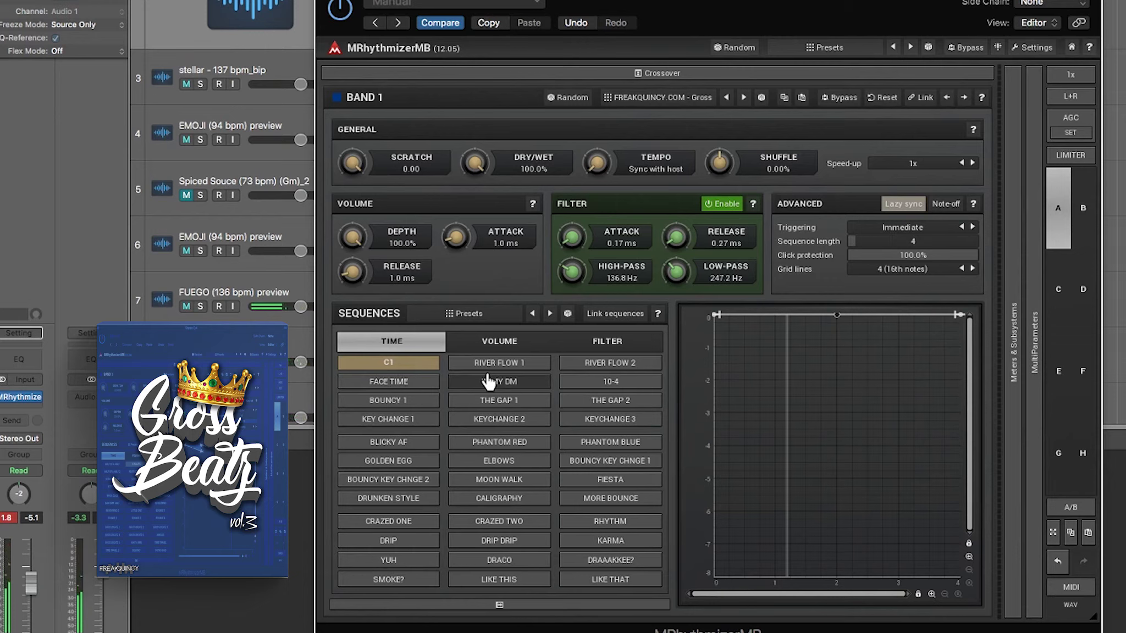
{"action": "left_click", "coordinate": [513, 350]}
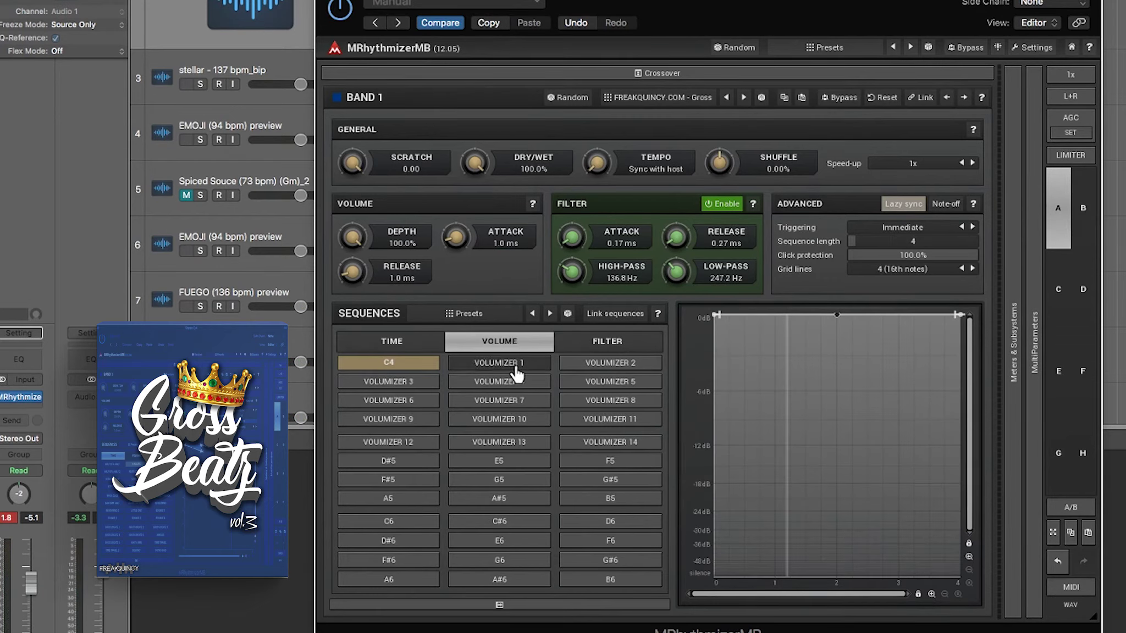
Audition the Volumizer 1 through 8 volume sequences on the loop.
{"action": "left_click", "coordinate": [501, 364]}
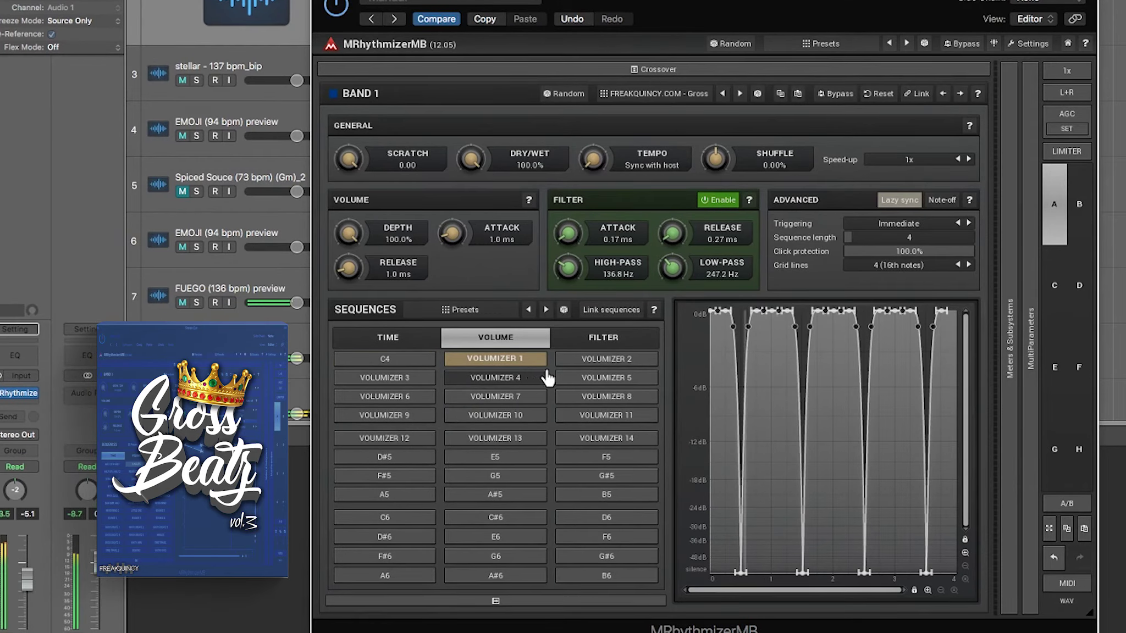
{"action": "left_click", "coordinate": [612, 362]}
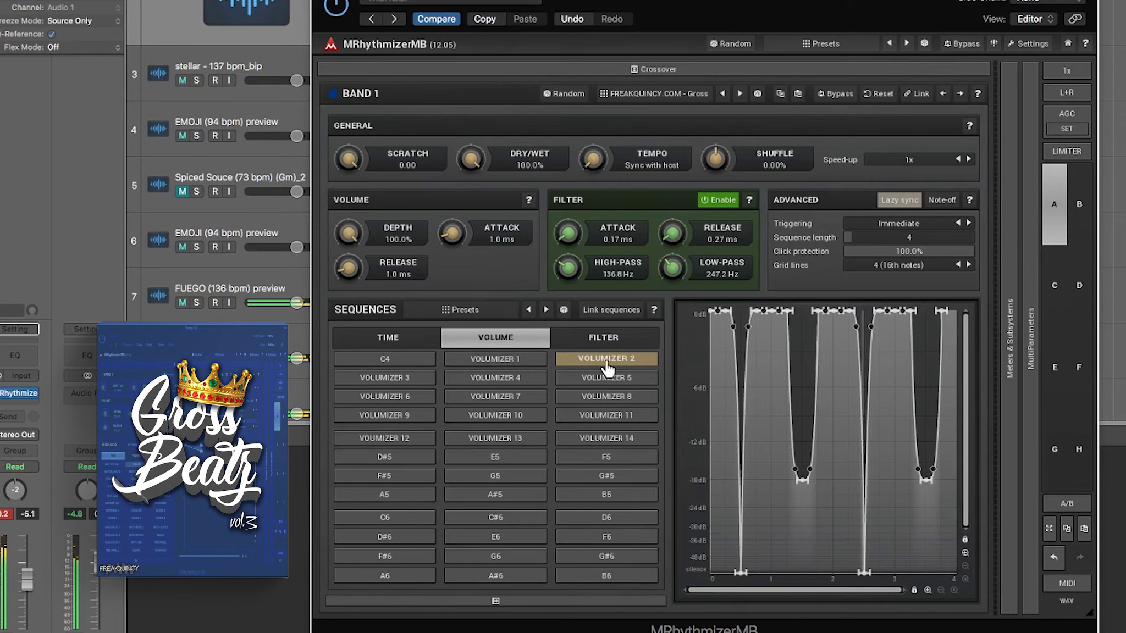
{"action": "left_click", "coordinate": [392, 381]}
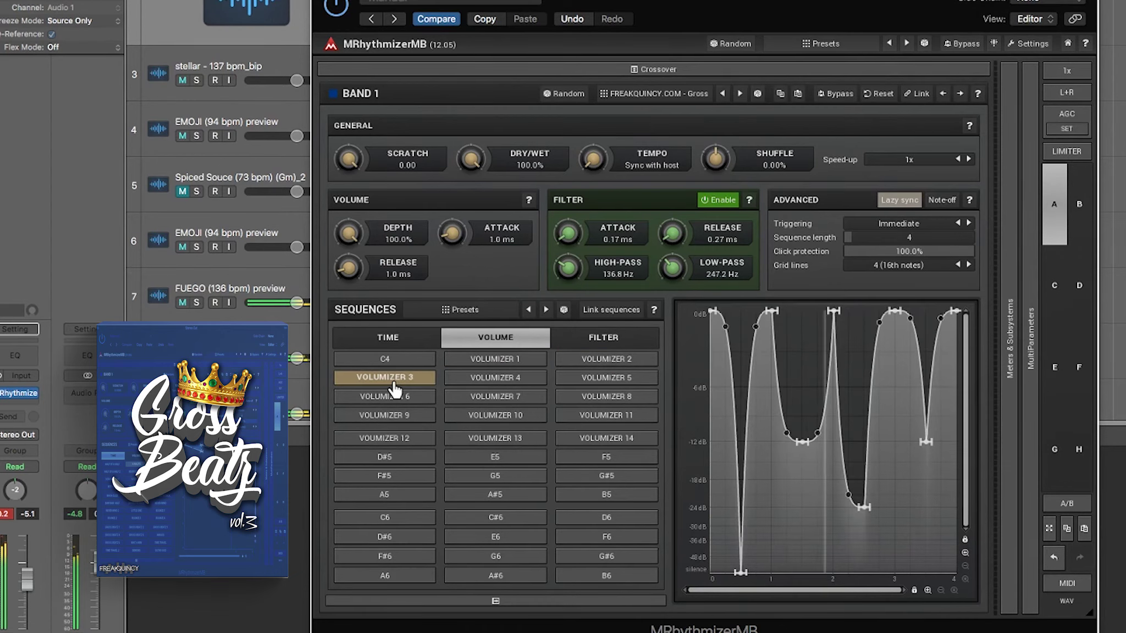
{"action": "left_click", "coordinate": [503, 382]}
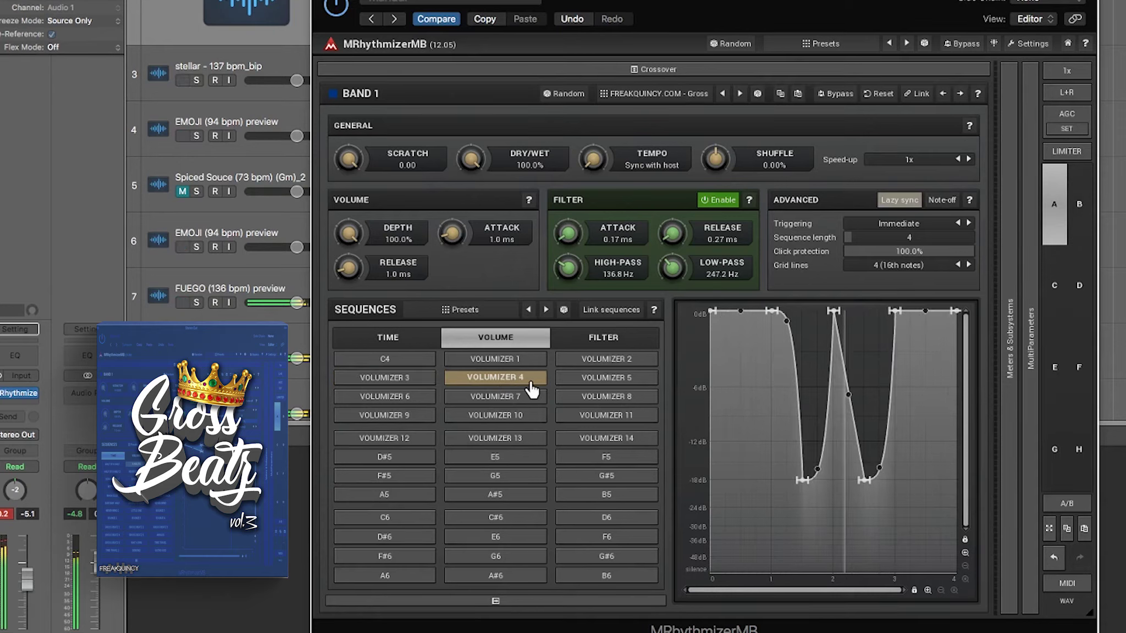
{"action": "left_click", "coordinate": [619, 387]}
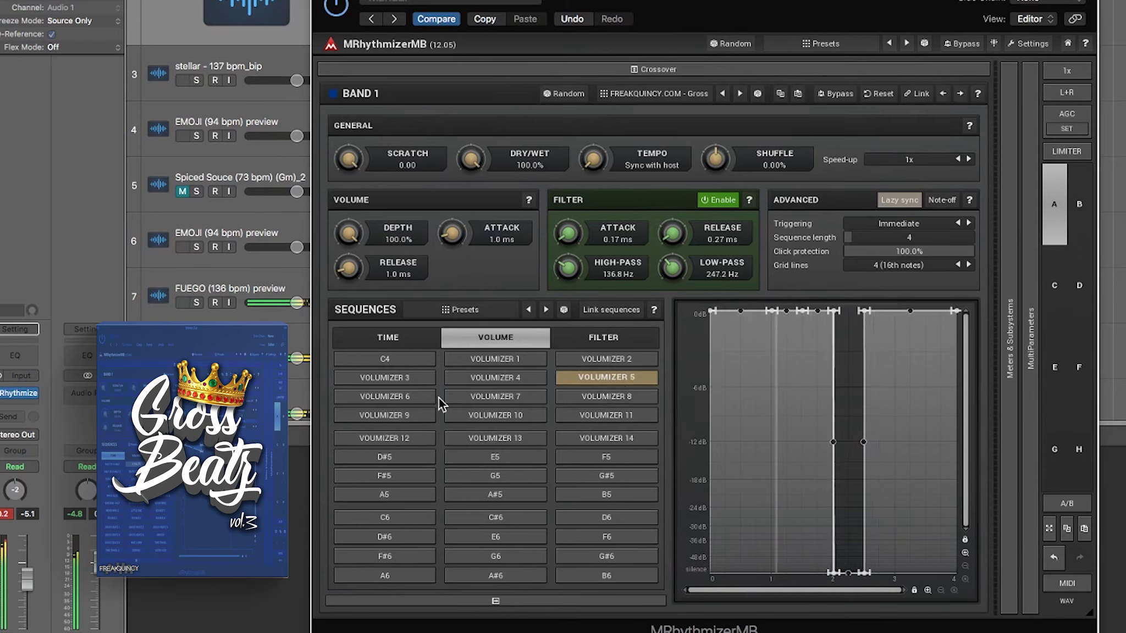
{"action": "left_click", "coordinate": [398, 400]}
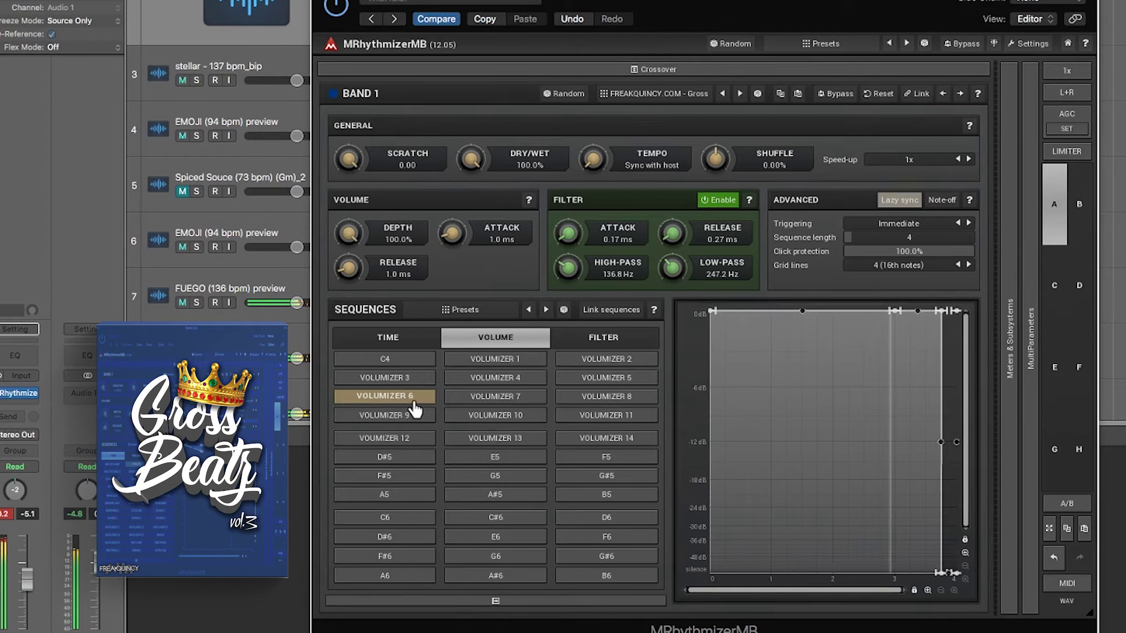
{"action": "left_click", "coordinate": [492, 398]}
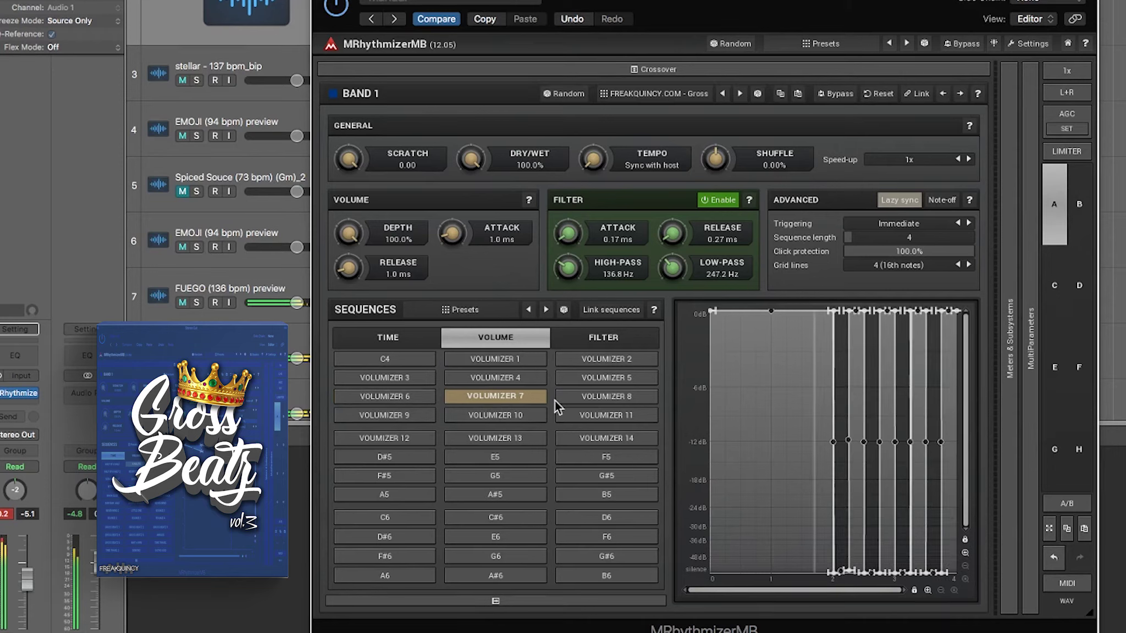
{"action": "left_click", "coordinate": [601, 400]}
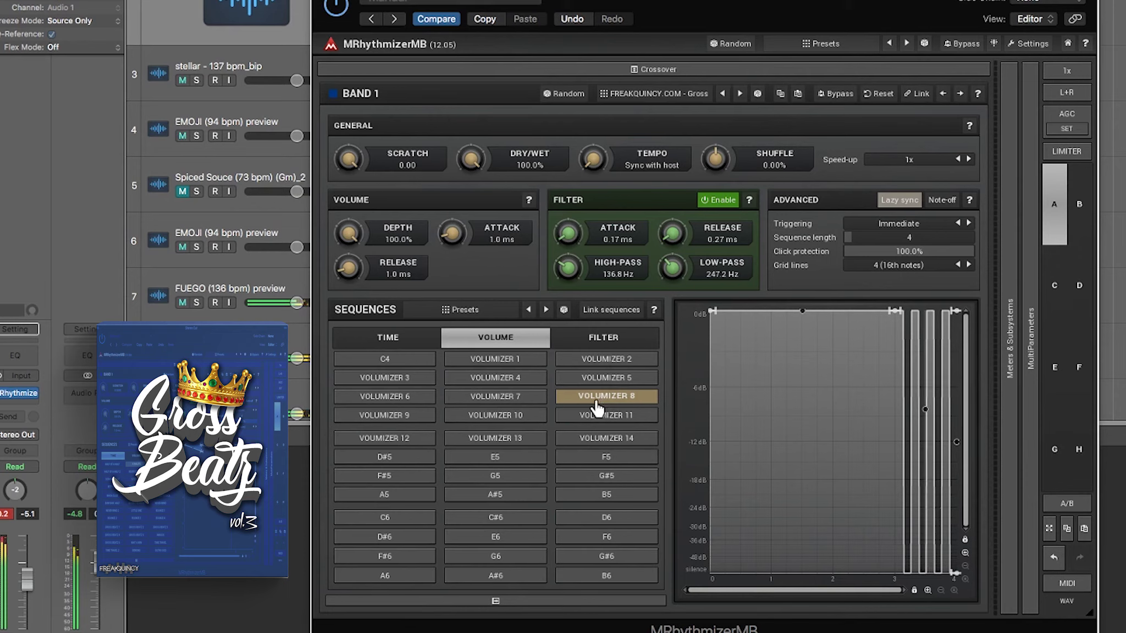
Audition Volumizer 9 through 14, then return to Volumizer 9.
{"action": "left_click", "coordinate": [413, 420]}
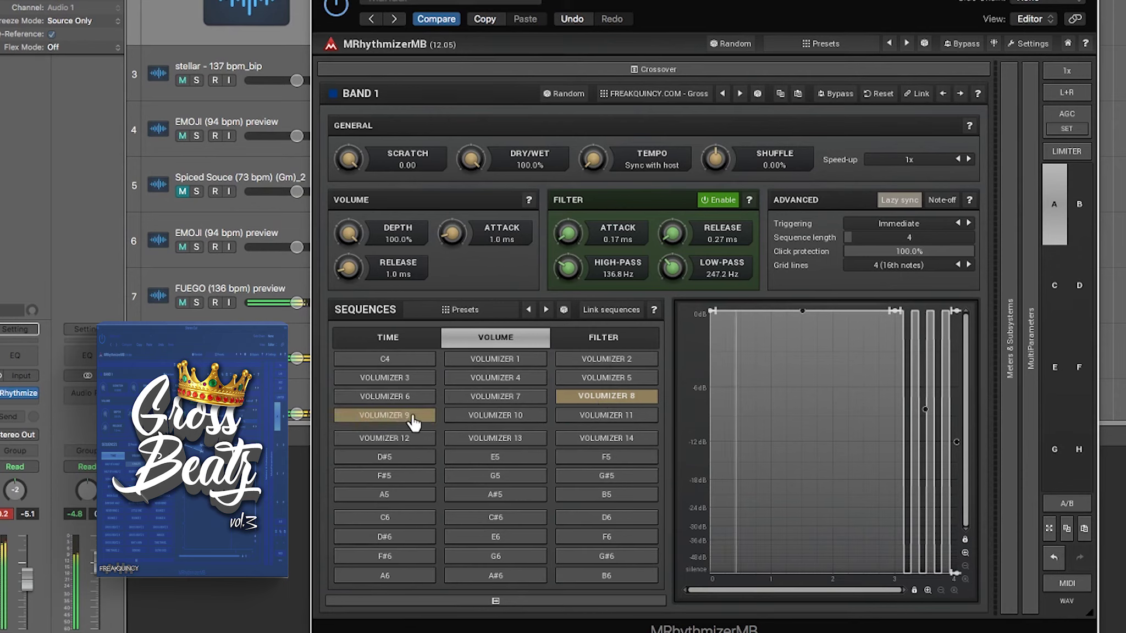
{"action": "left_click", "coordinate": [525, 423]}
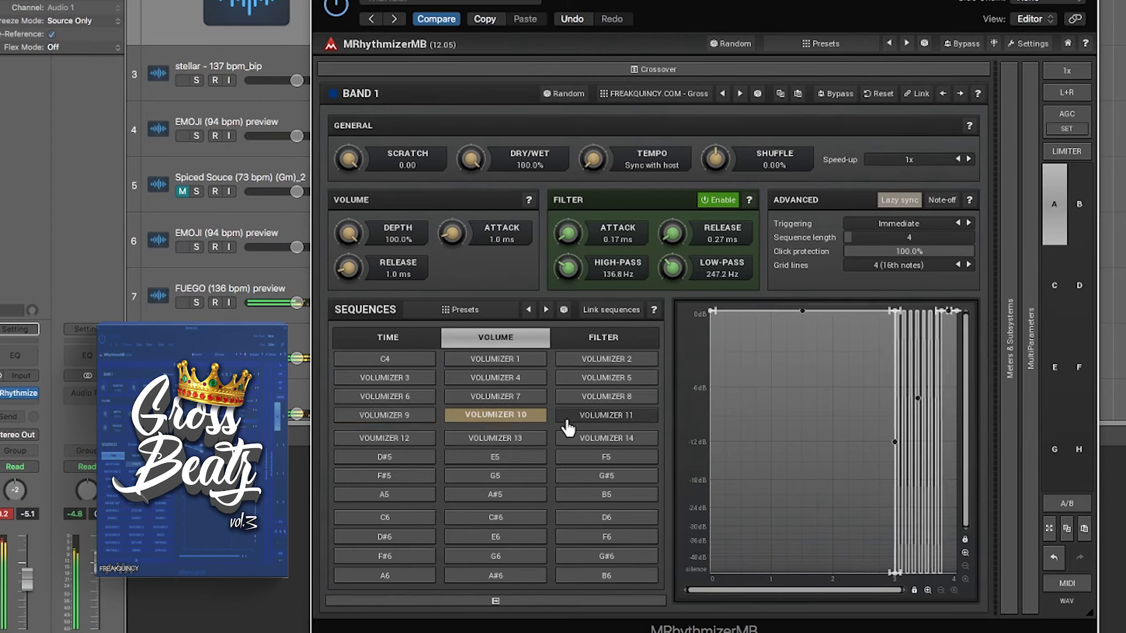
{"action": "left_click", "coordinate": [600, 423]}
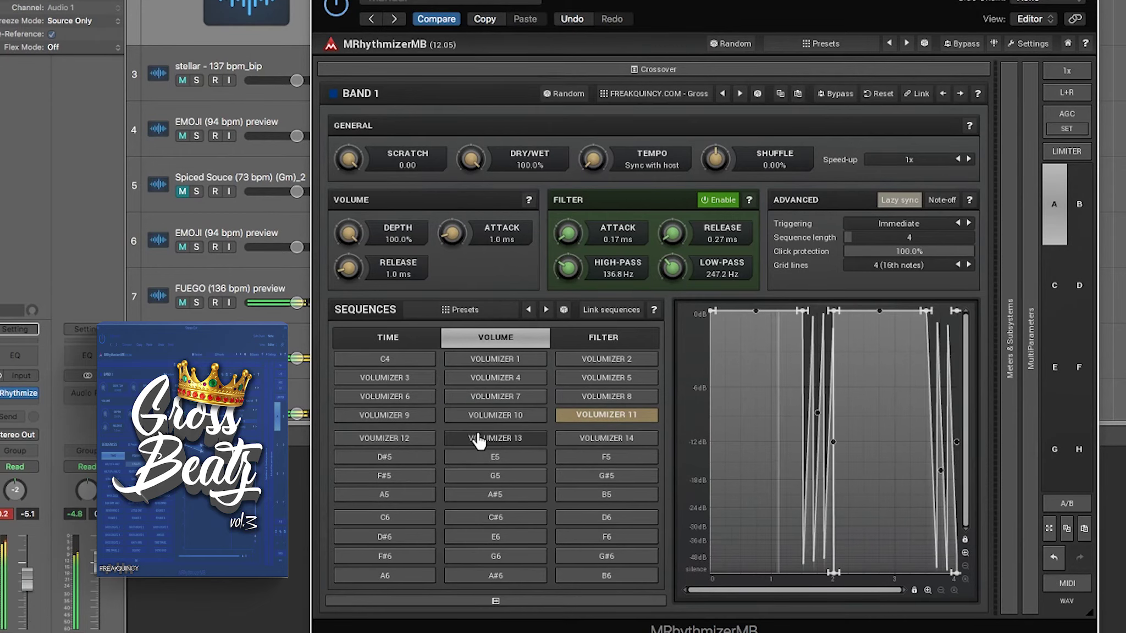
{"action": "left_click", "coordinate": [393, 440]}
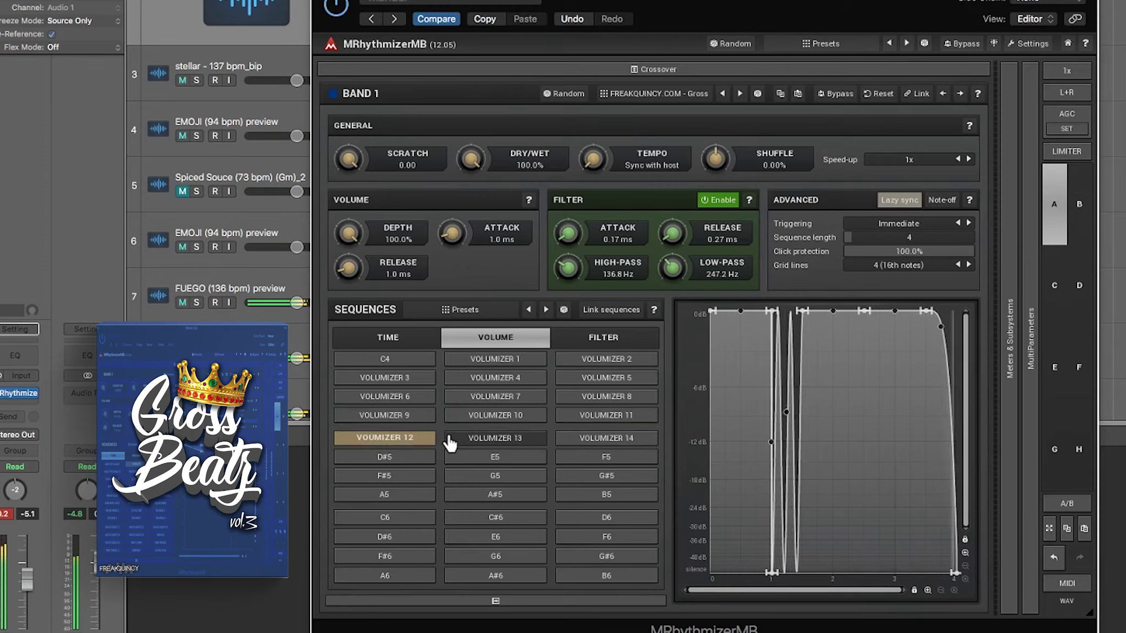
{"action": "left_click", "coordinate": [495, 440]}
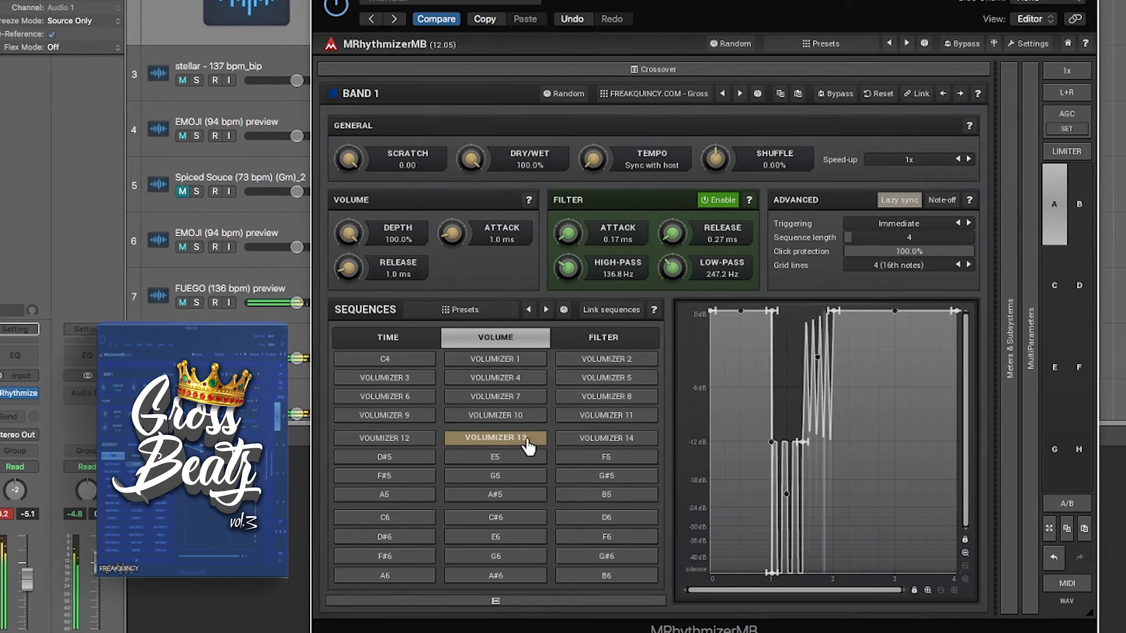
{"action": "left_click", "coordinate": [602, 445]}
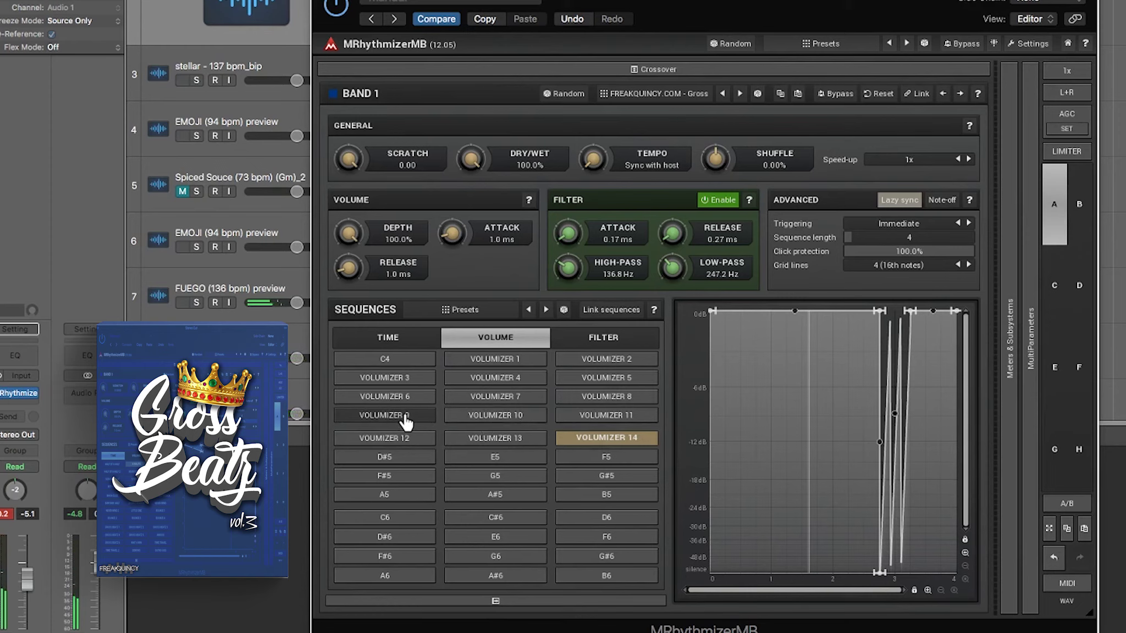
{"action": "left_click", "coordinate": [404, 419]}
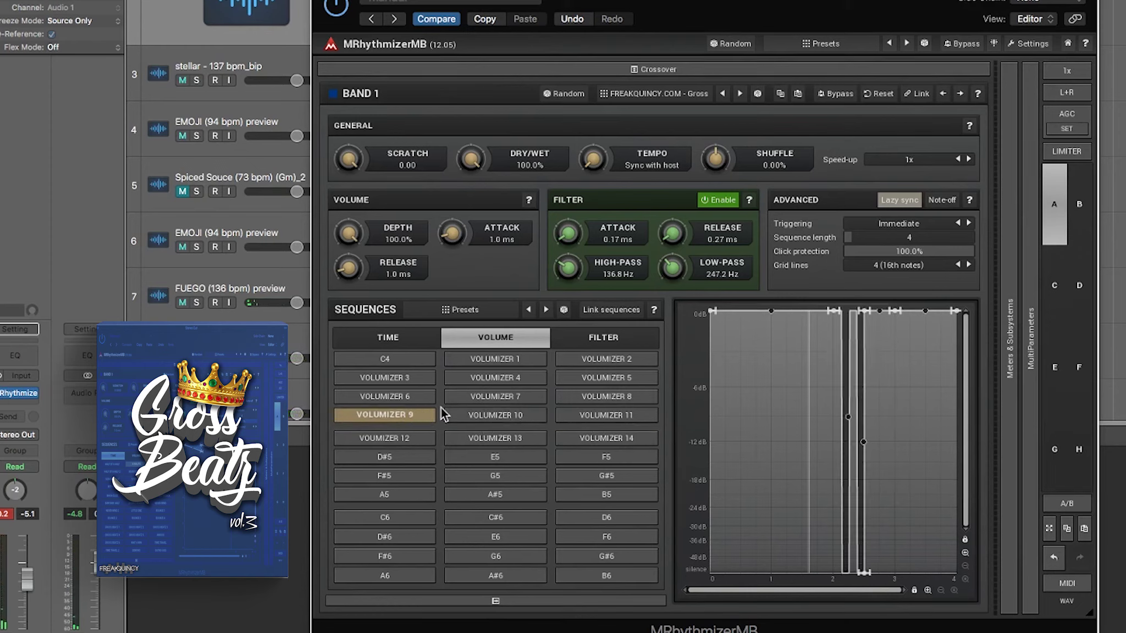
{"action": "left_click", "coordinate": [407, 400]}
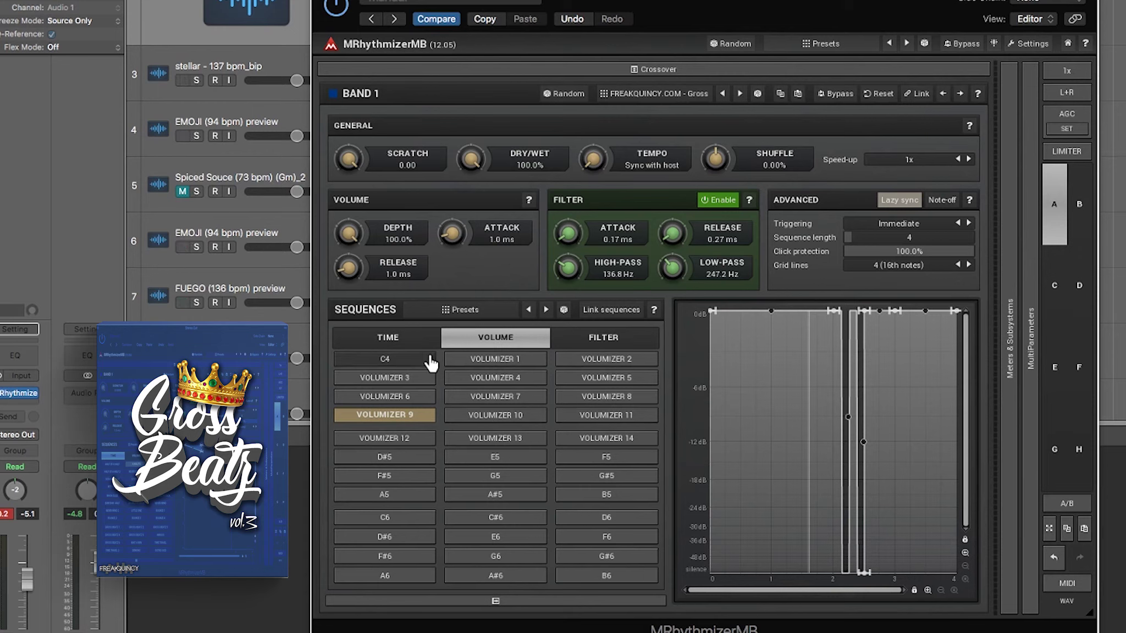
Switch the time sequence to Elbows and return to the volume presets.
{"action": "left_click", "coordinate": [409, 342]}
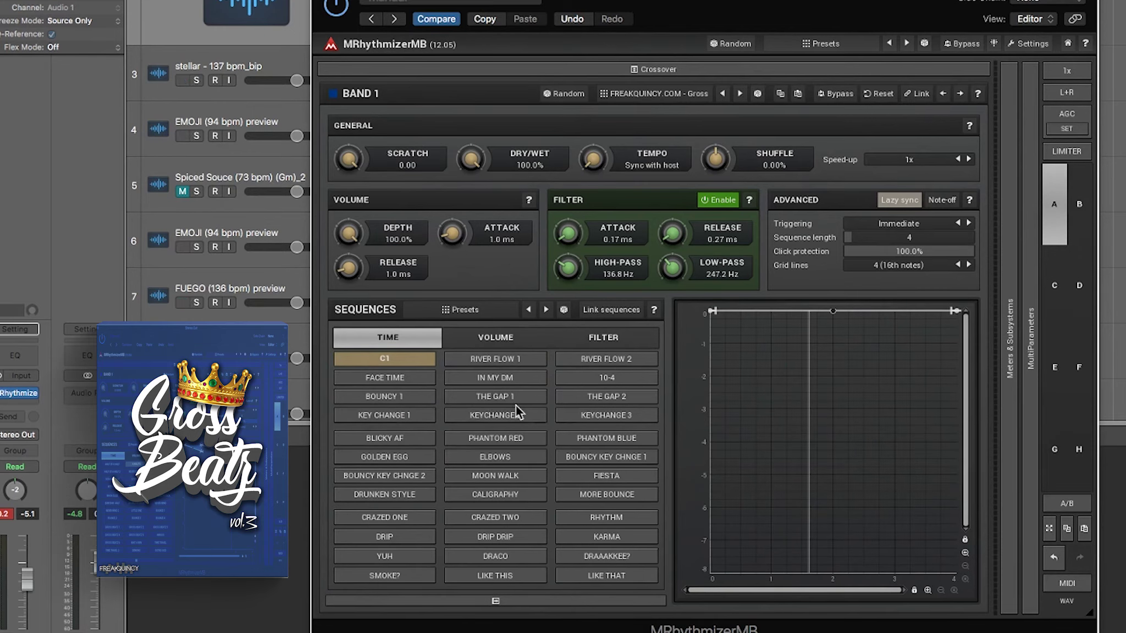
{"action": "left_click", "coordinate": [500, 459]}
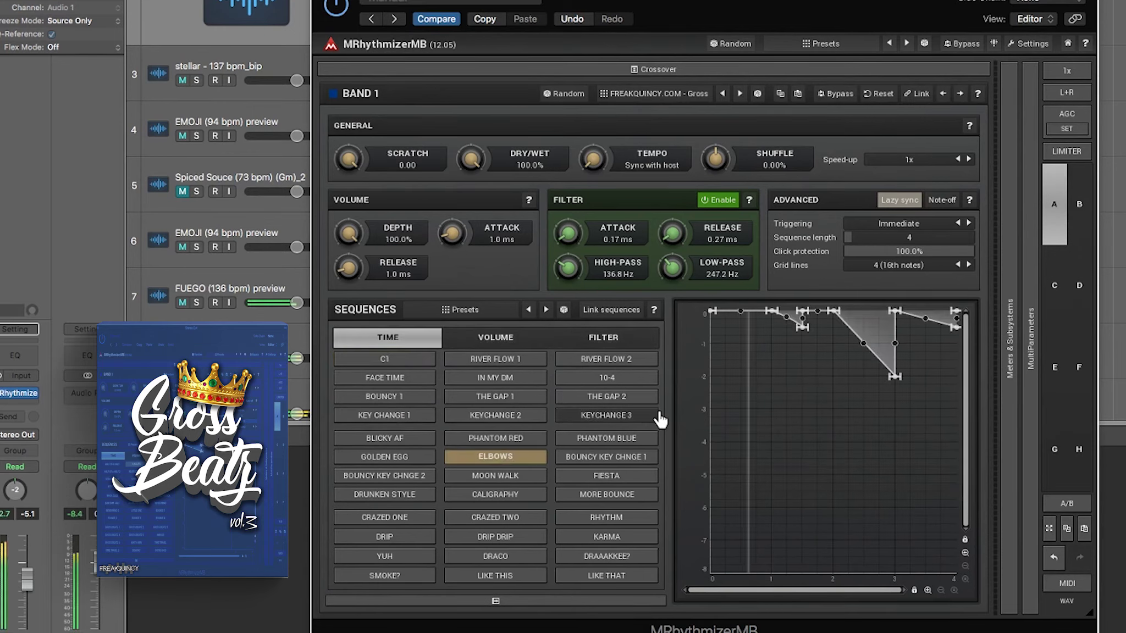
{"action": "left_click", "coordinate": [491, 343]}
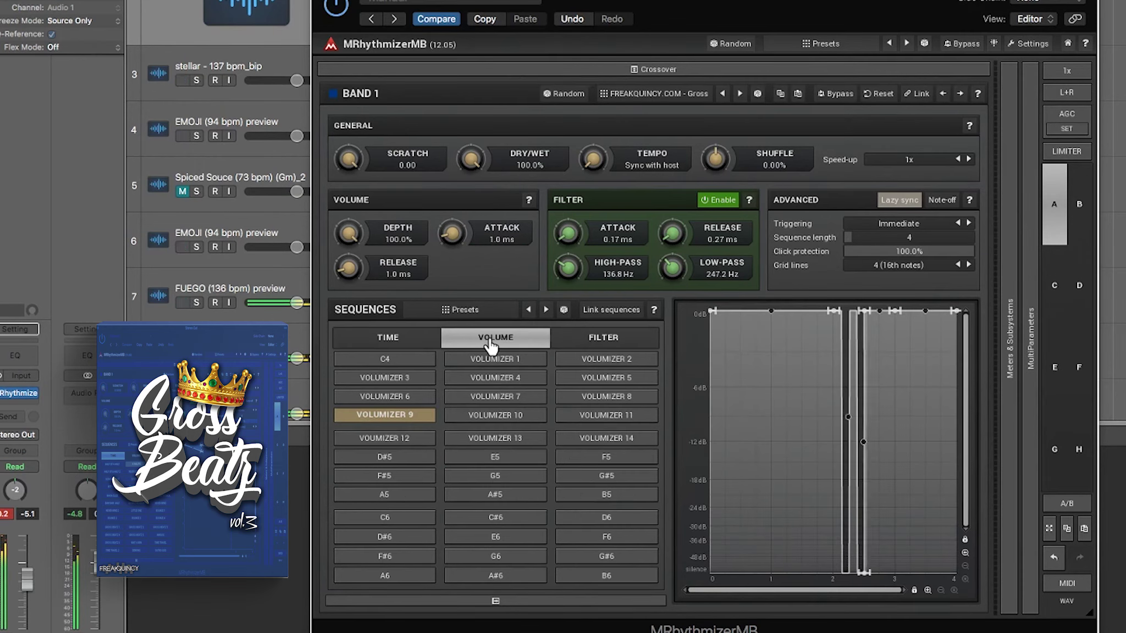
Clear volume to flat C4, retry Volumizer 9, then clear back to C4.
{"action": "left_click", "coordinate": [414, 362]}
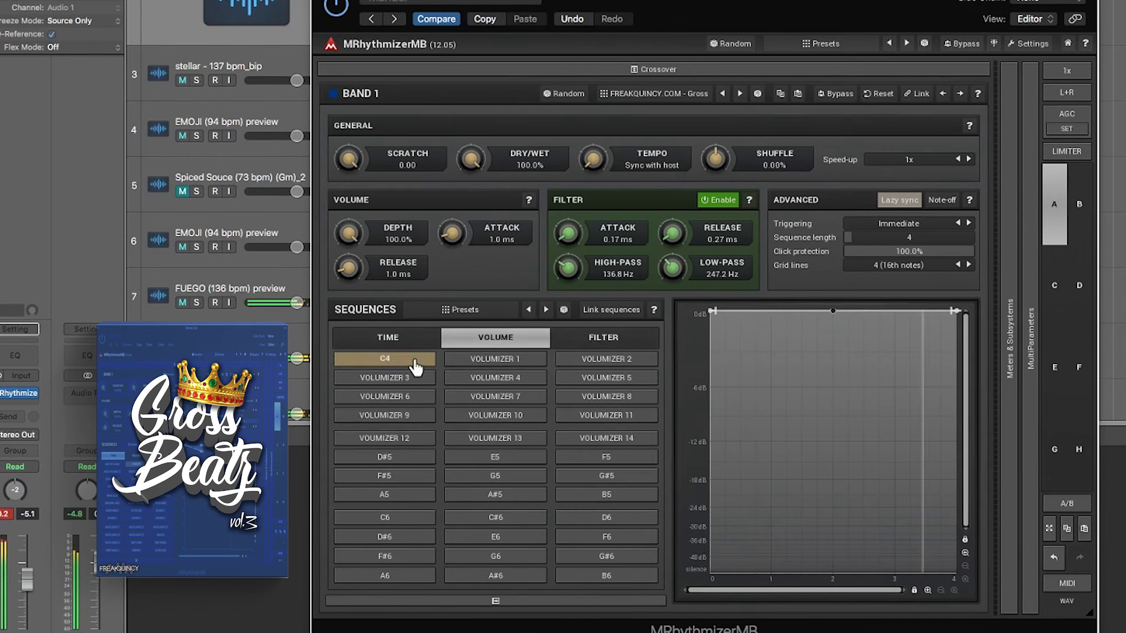
{"action": "left_click", "coordinate": [410, 415]}
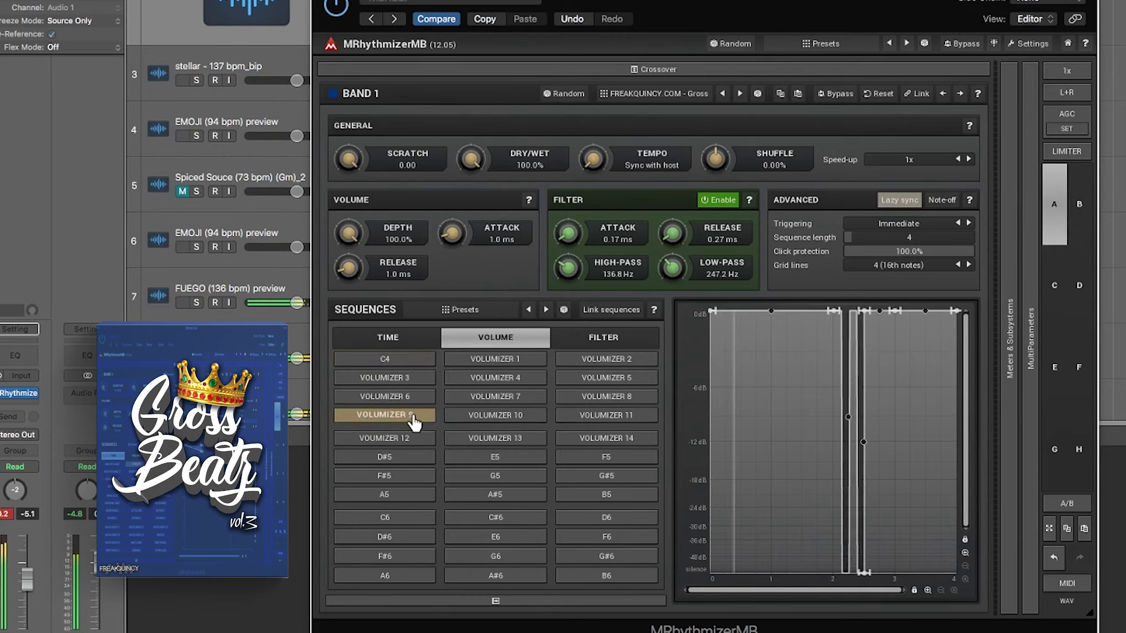
{"action": "left_click", "coordinate": [419, 363]}
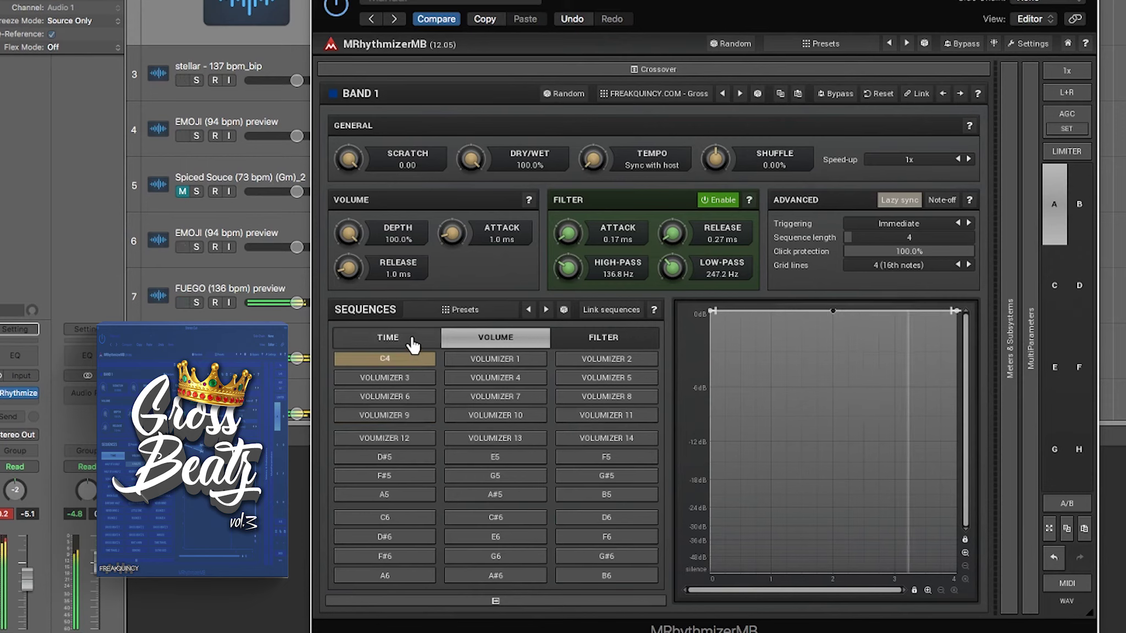
{"action": "left_click", "coordinate": [596, 340]}
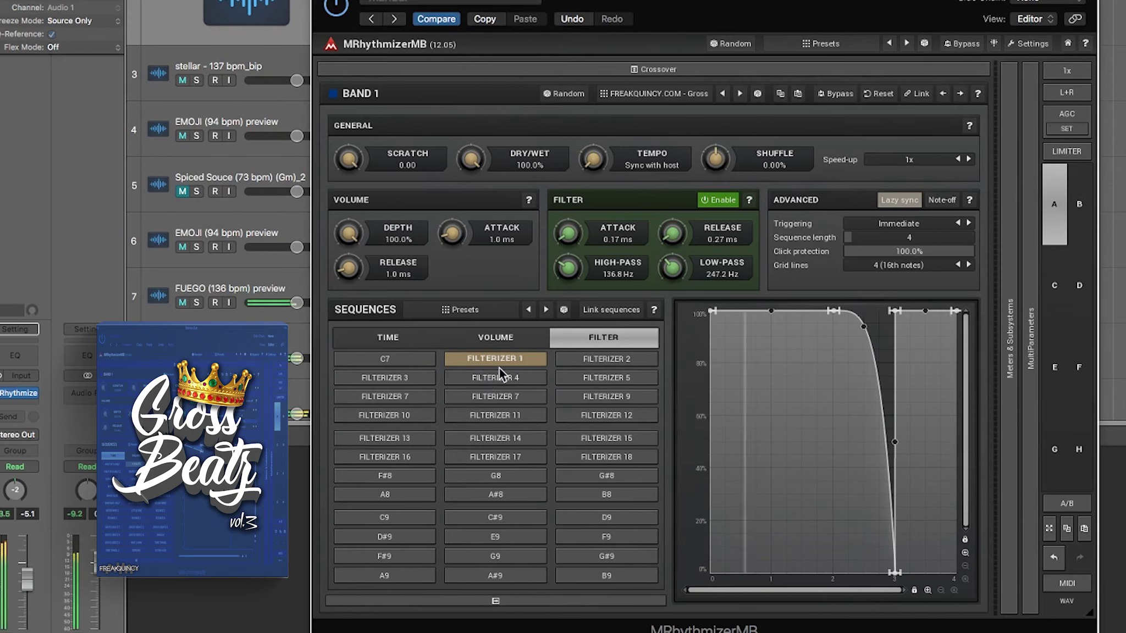
Audition the Filterizer 2, 3 and 4 filter sequences, ending on Filterizer 4.
{"action": "left_click", "coordinate": [596, 370]}
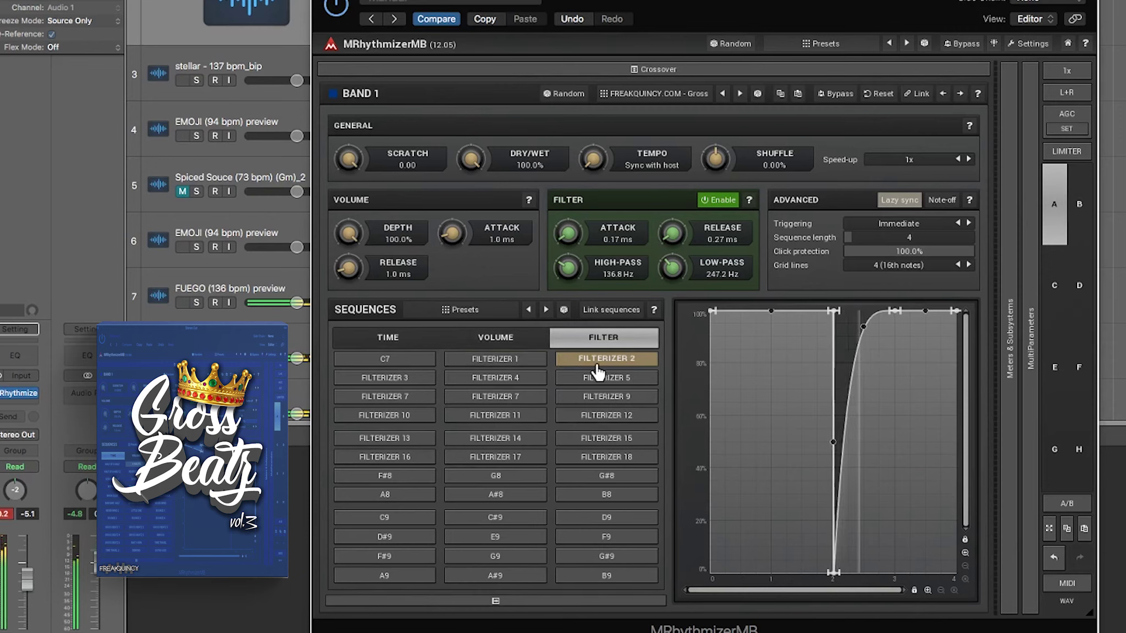
{"action": "left_click", "coordinate": [418, 384]}
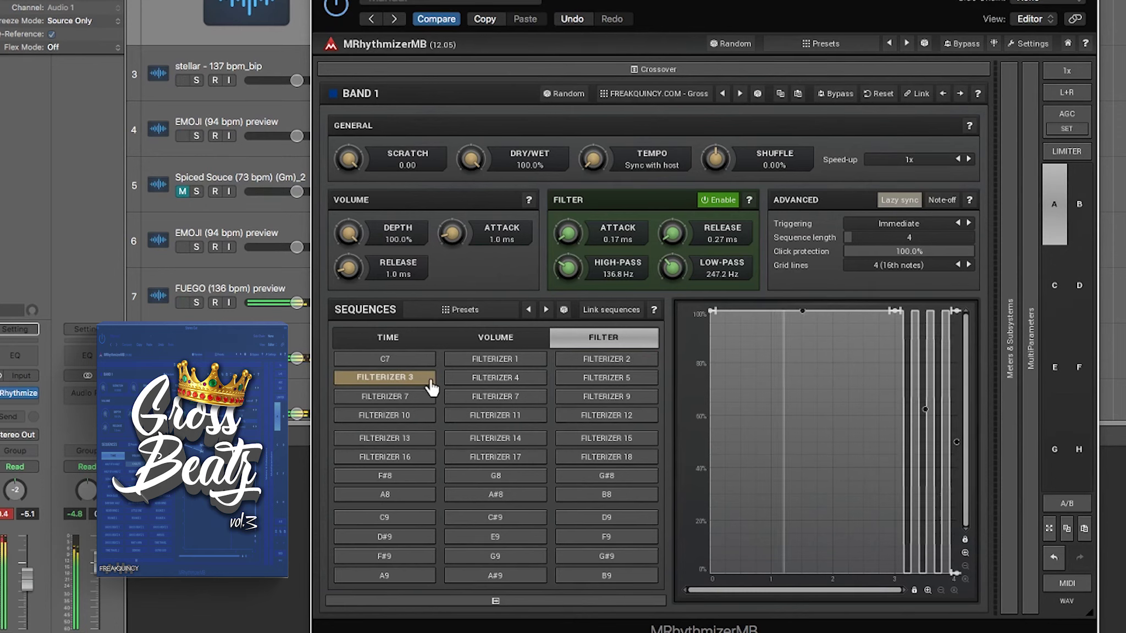
{"action": "left_click", "coordinate": [500, 386]}
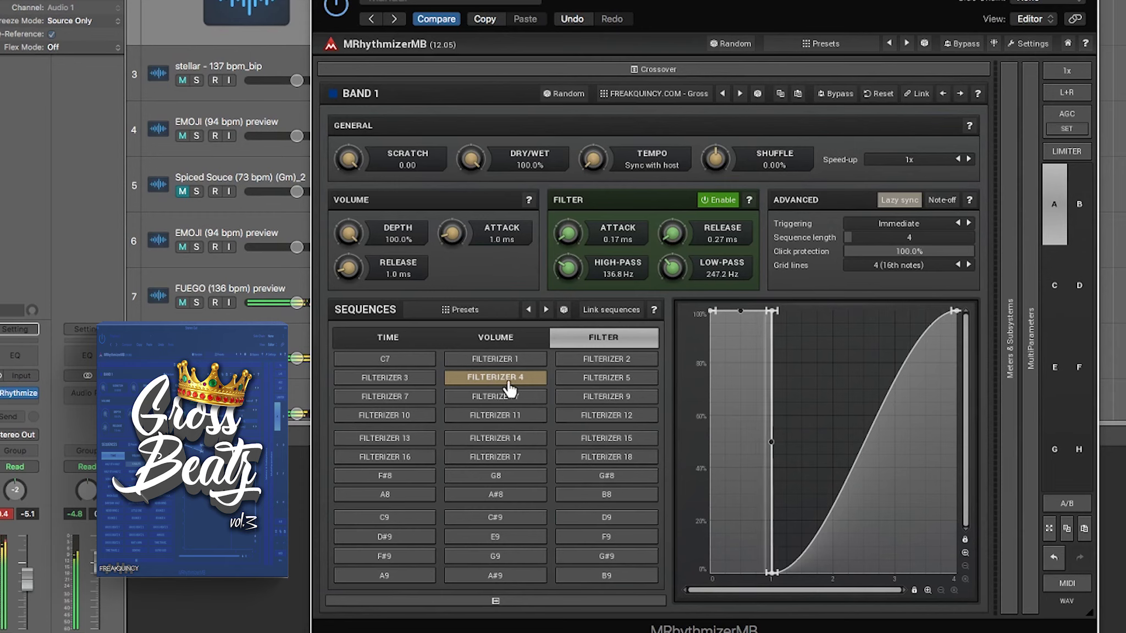
{"action": "left_click", "coordinate": [388, 339]}
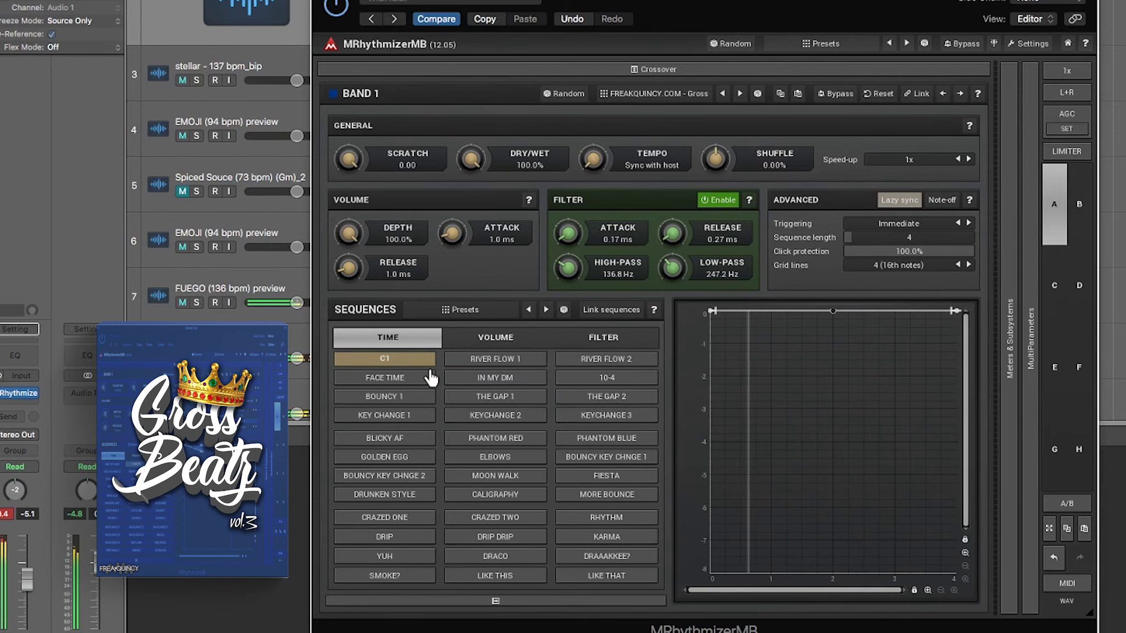
Try the Moon Walk time sequence, apply Filterizer 5, then switch time to Crazed Two.
{"action": "left_click", "coordinate": [492, 476]}
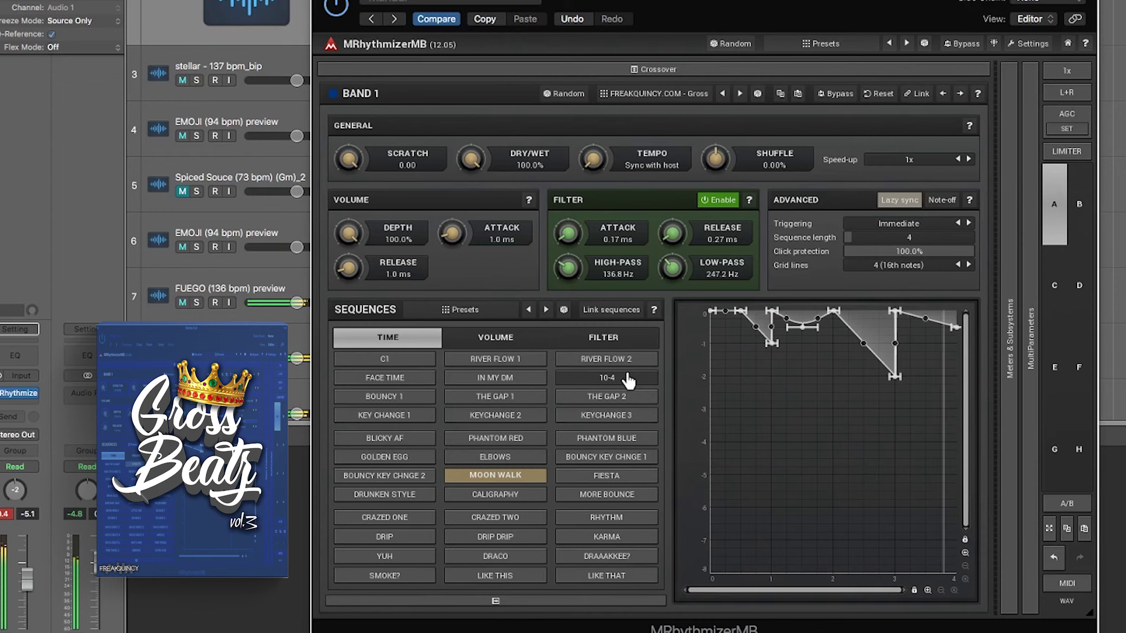
{"action": "left_click", "coordinate": [607, 342]}
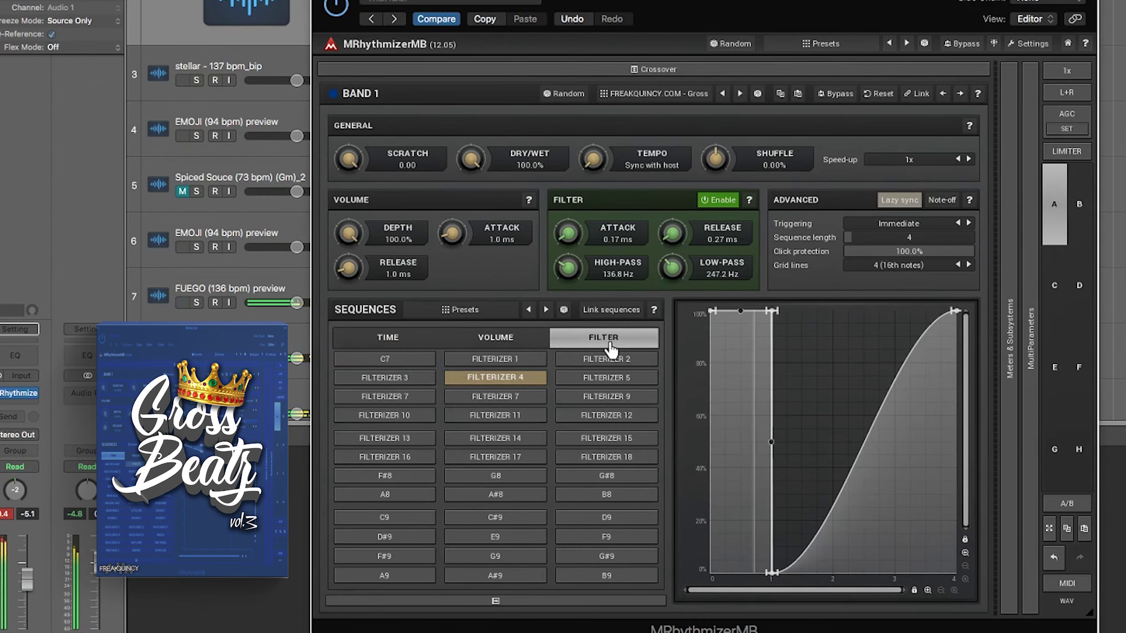
{"action": "left_click", "coordinate": [591, 379]}
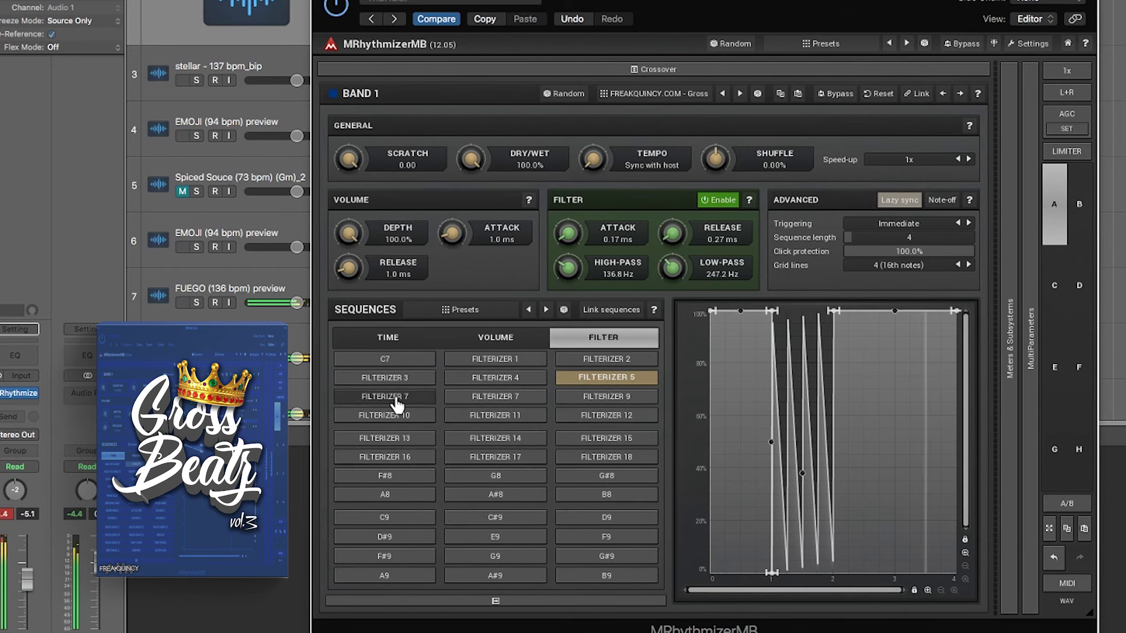
{"action": "left_click", "coordinate": [390, 350]}
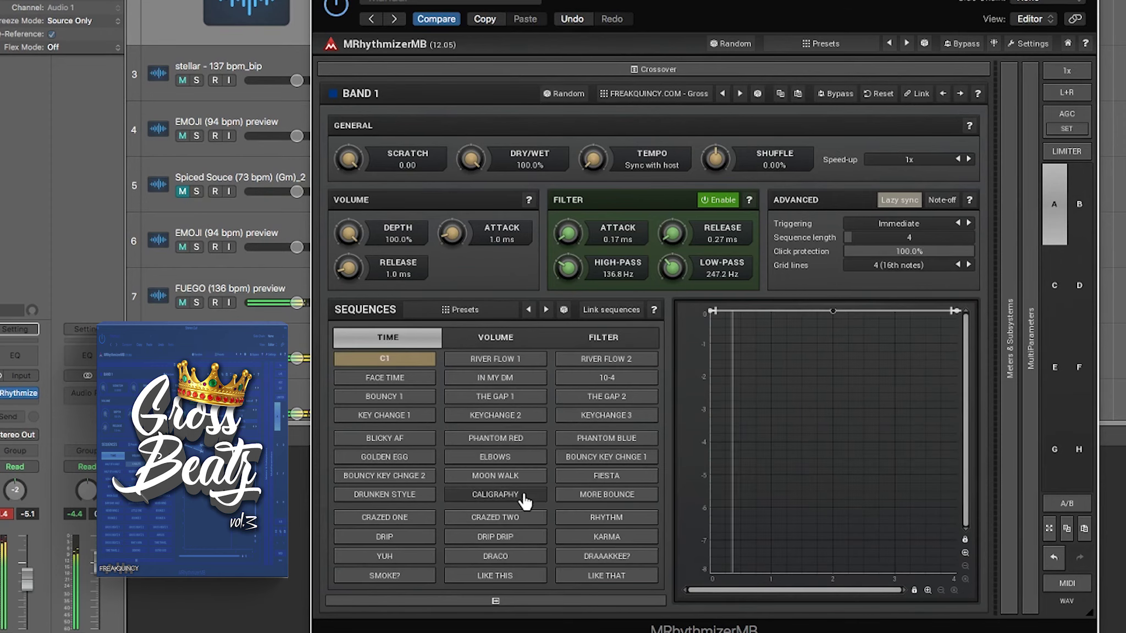
{"action": "left_click", "coordinate": [495, 519]}
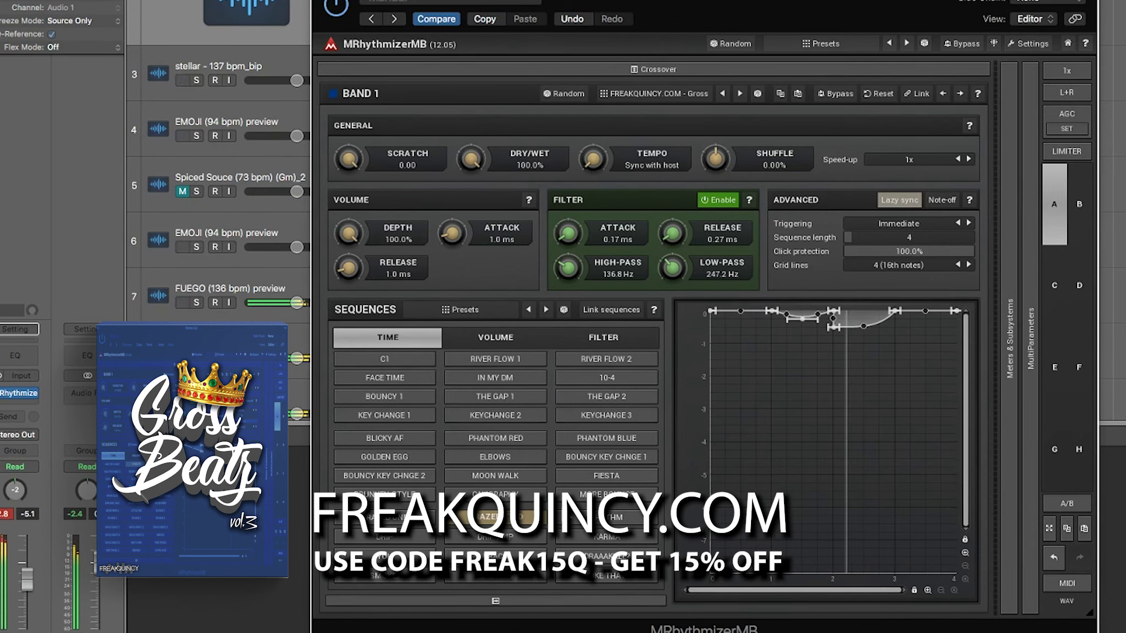
Reset the time sequence to the flat C1 slot and audition Filterizer 7 through 10.
{"action": "left_click", "coordinate": [385, 360]}
{"action": "left_click", "coordinate": [572, 339]}
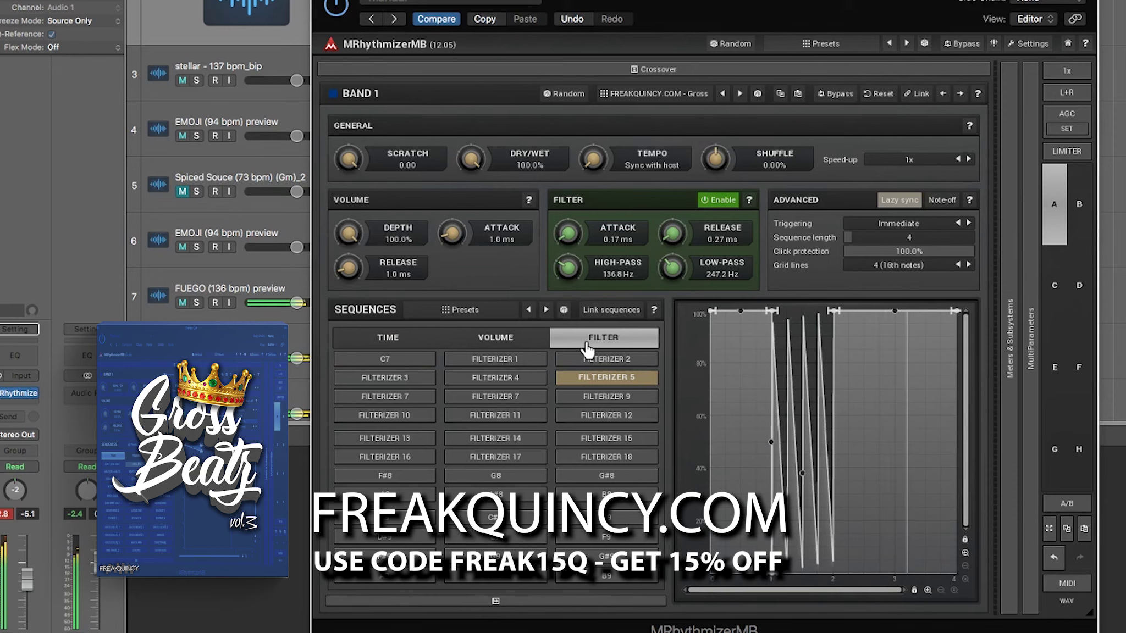
{"action": "left_click", "coordinate": [425, 398]}
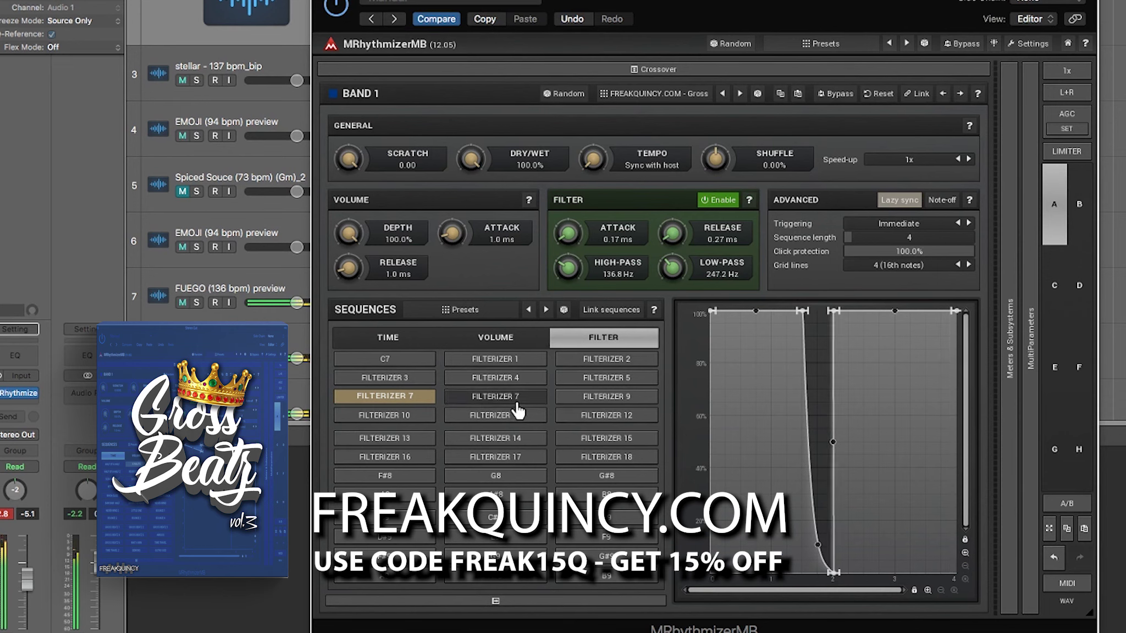
{"action": "left_click", "coordinate": [519, 400]}
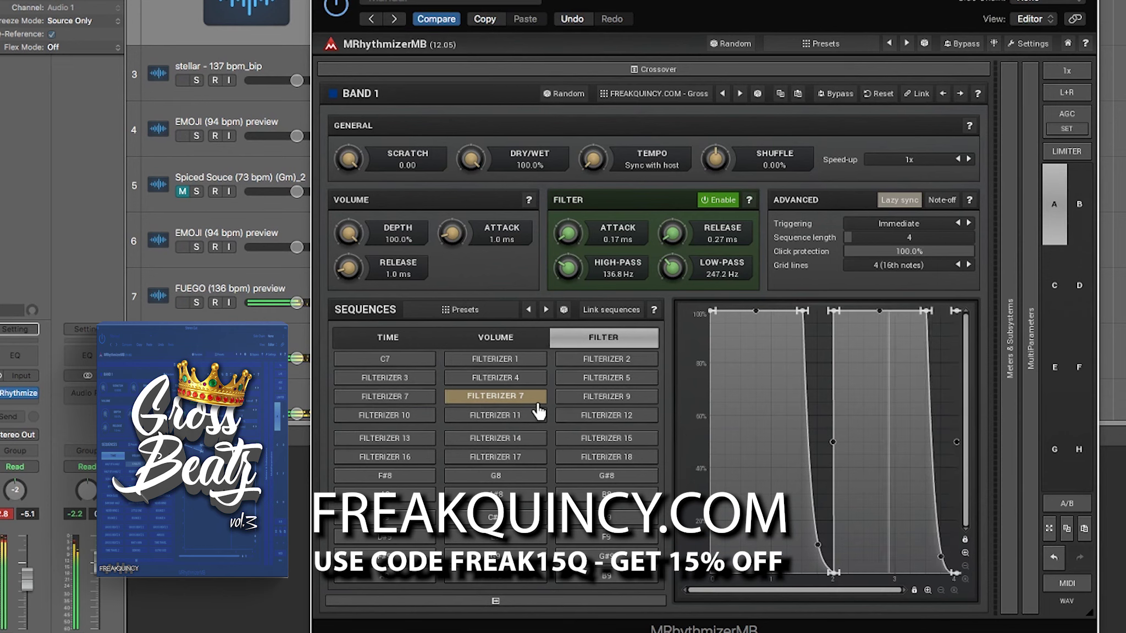
{"action": "left_click", "coordinate": [603, 405]}
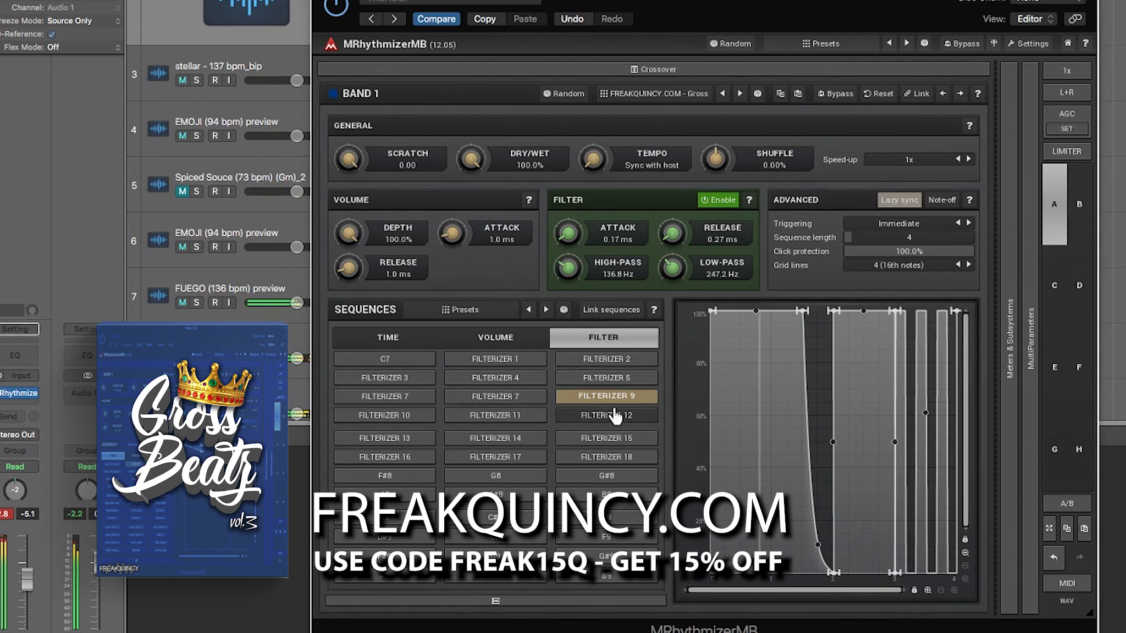
{"action": "left_click", "coordinate": [409, 421]}
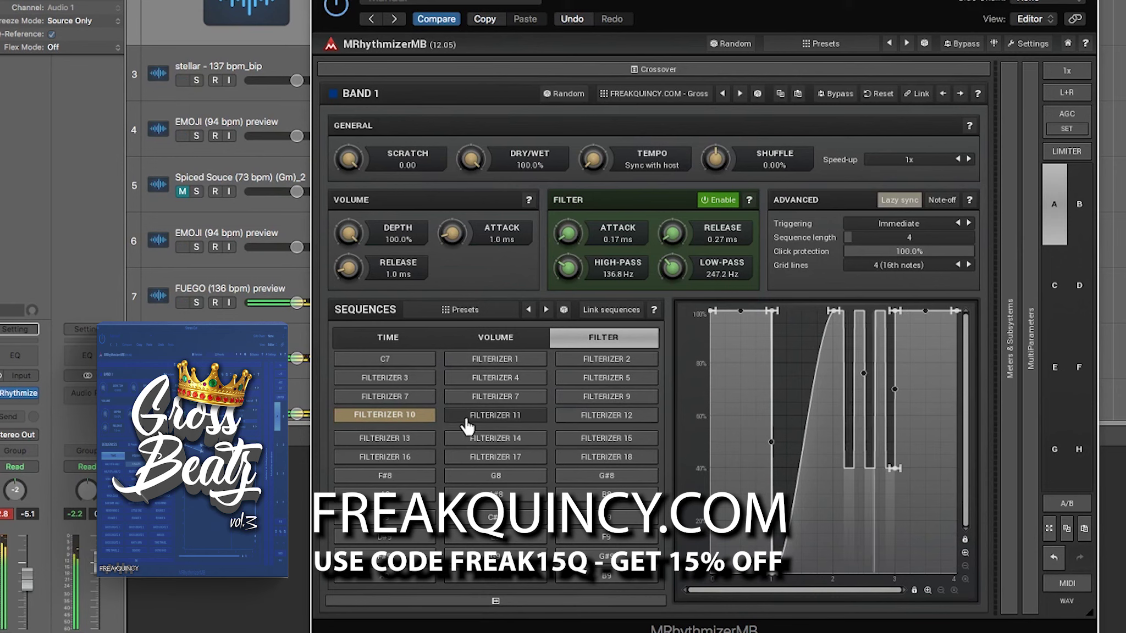
Audition the Filterizer 11 through 15 filter sequences.
{"action": "left_click", "coordinate": [502, 423]}
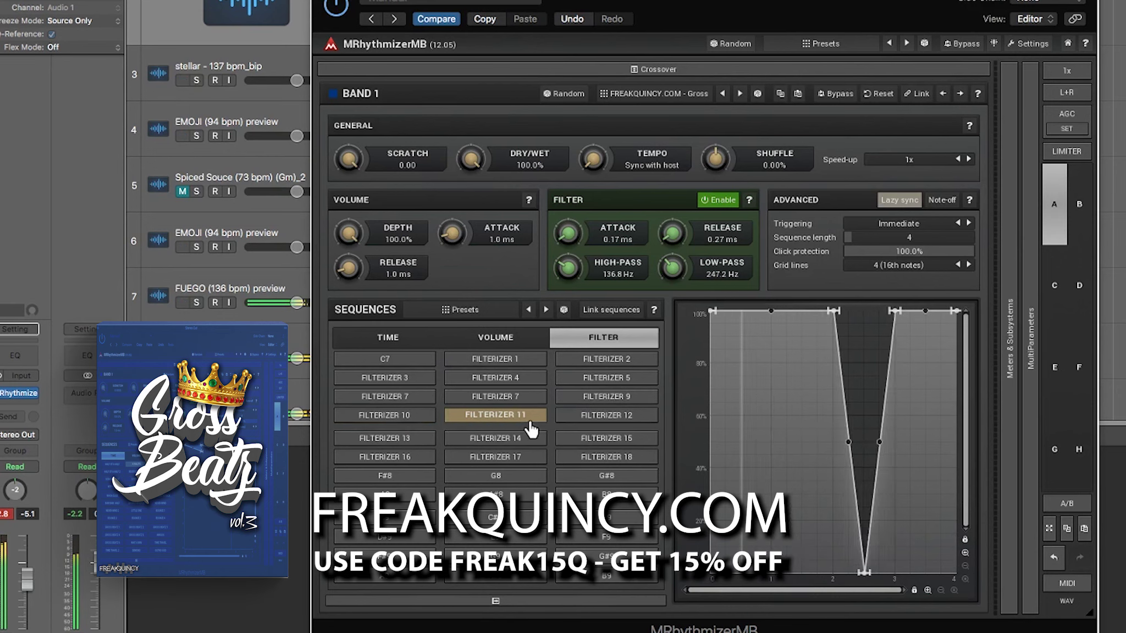
{"action": "left_click", "coordinate": [592, 426]}
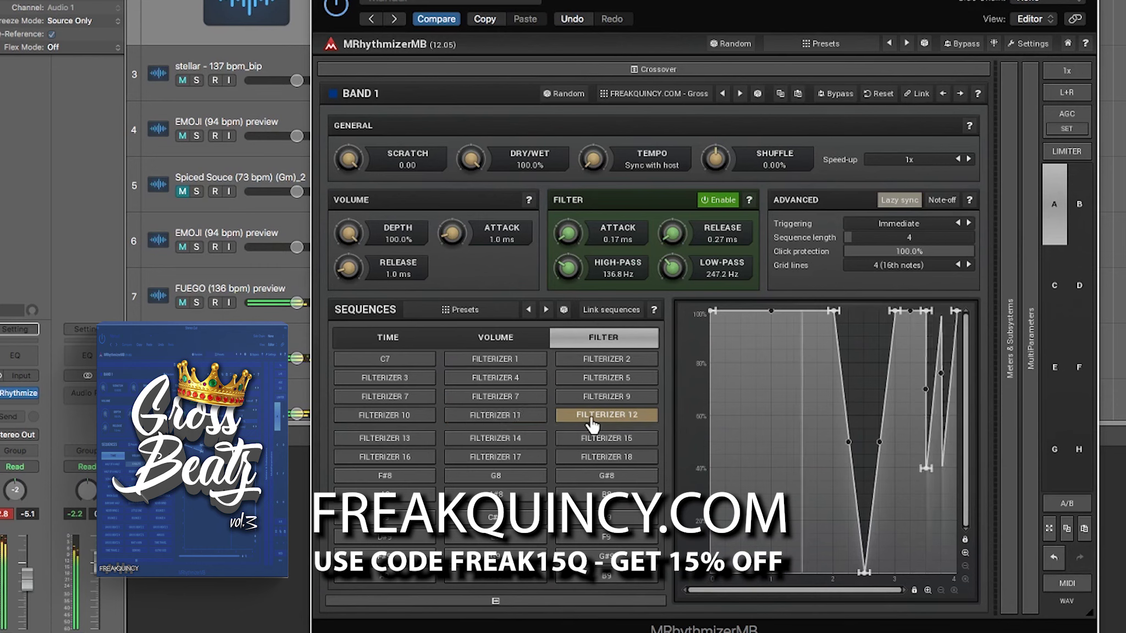
{"action": "left_click", "coordinate": [352, 438]}
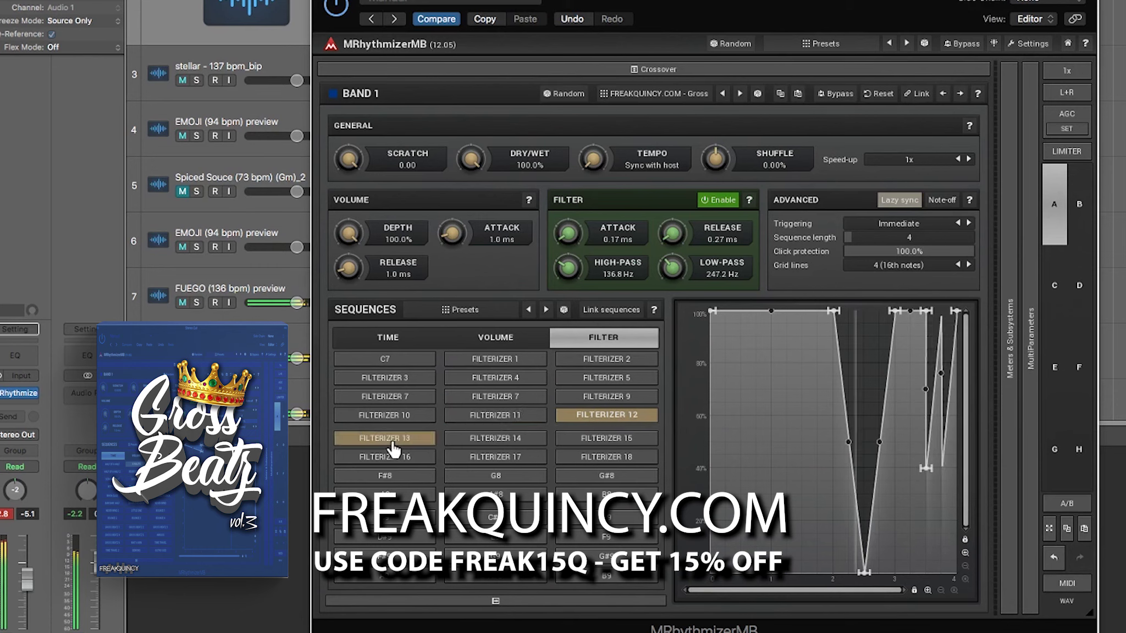
{"action": "left_click", "coordinate": [495, 444]}
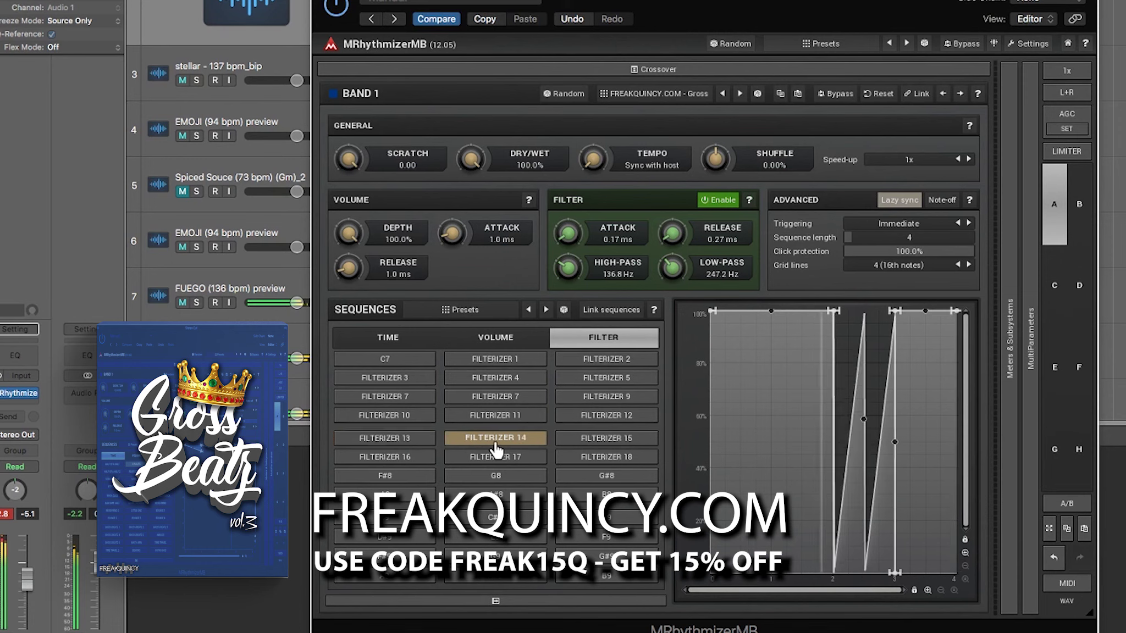
{"action": "left_click", "coordinate": [608, 439]}
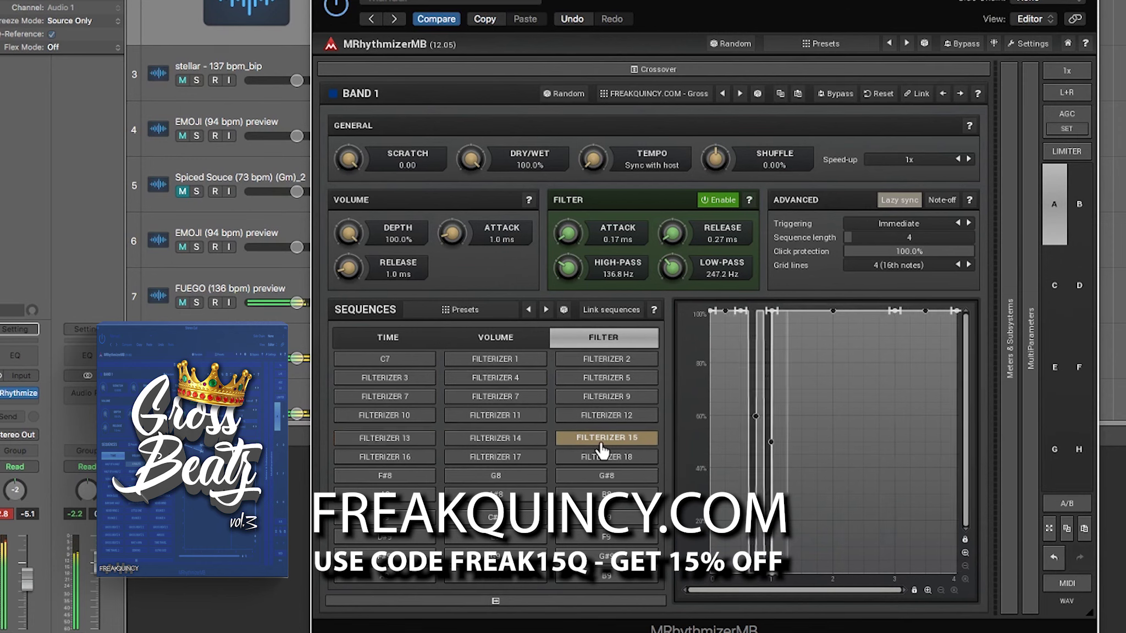
Audition Filterizer 16, 17 (sawtooth) and 18, then clear the filter sequence to C7.
{"action": "left_click", "coordinate": [401, 459]}
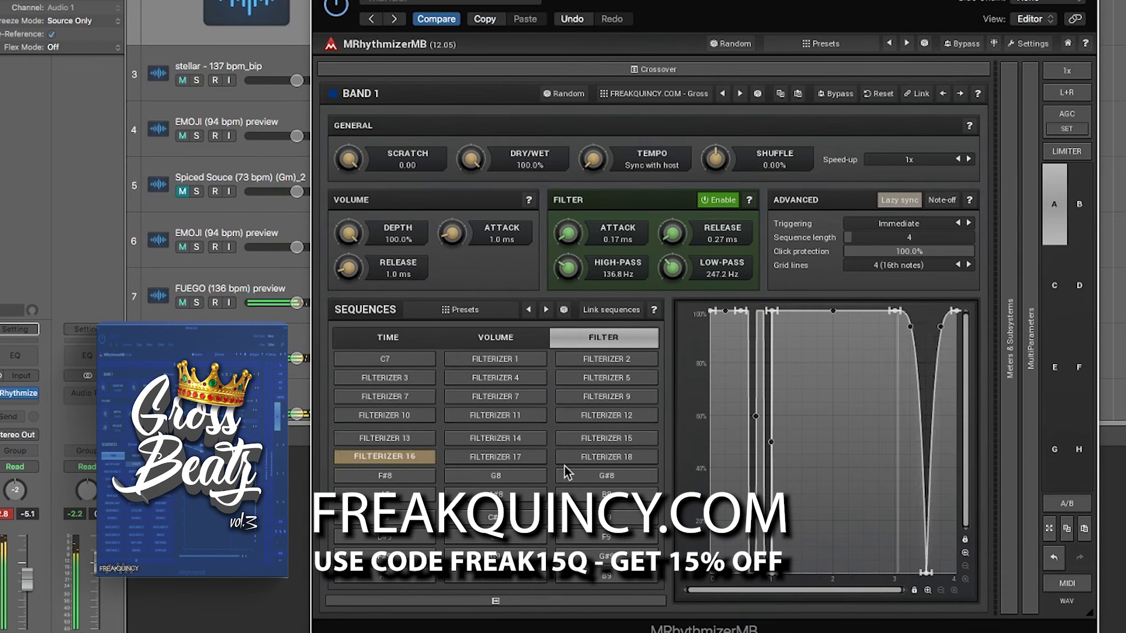
{"action": "left_click", "coordinate": [514, 467]}
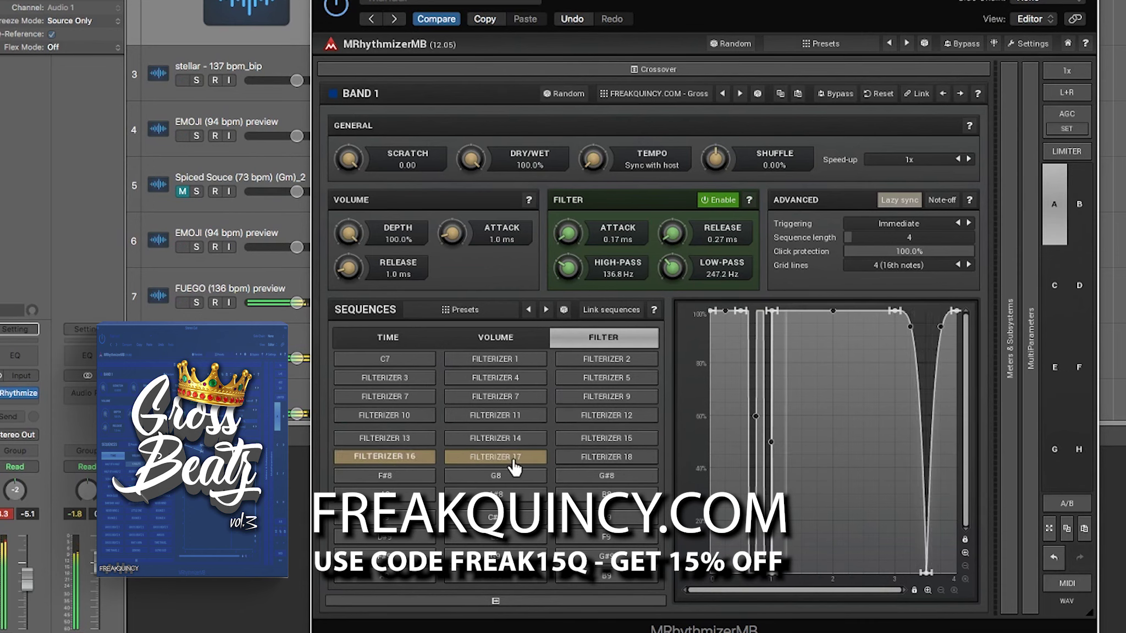
{"action": "left_click", "coordinate": [598, 464]}
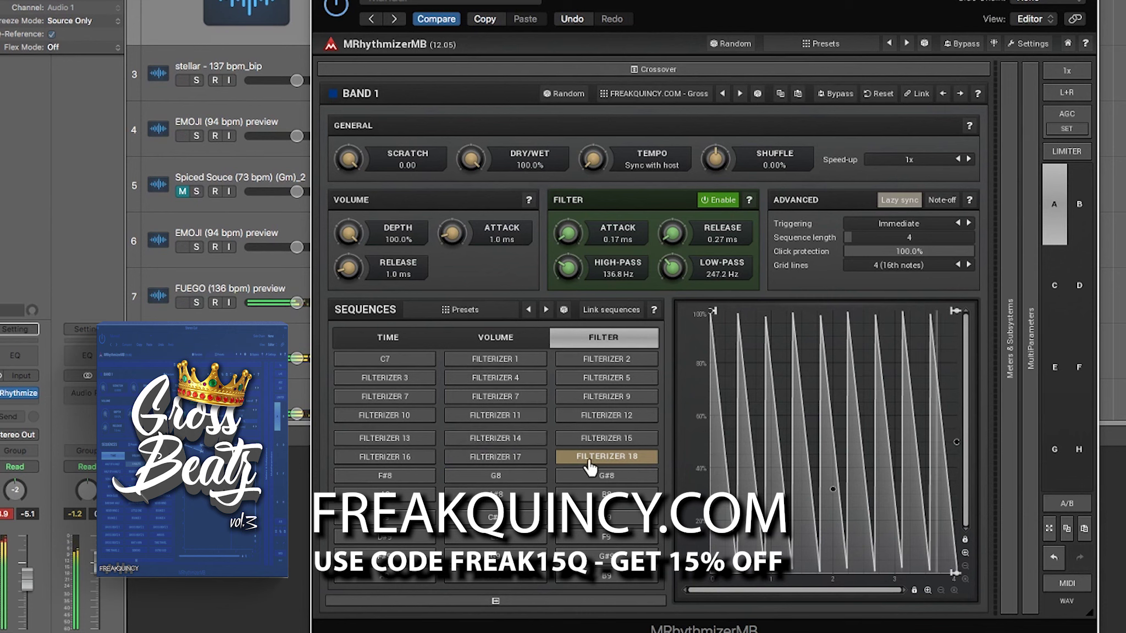
{"action": "left_click", "coordinate": [410, 361]}
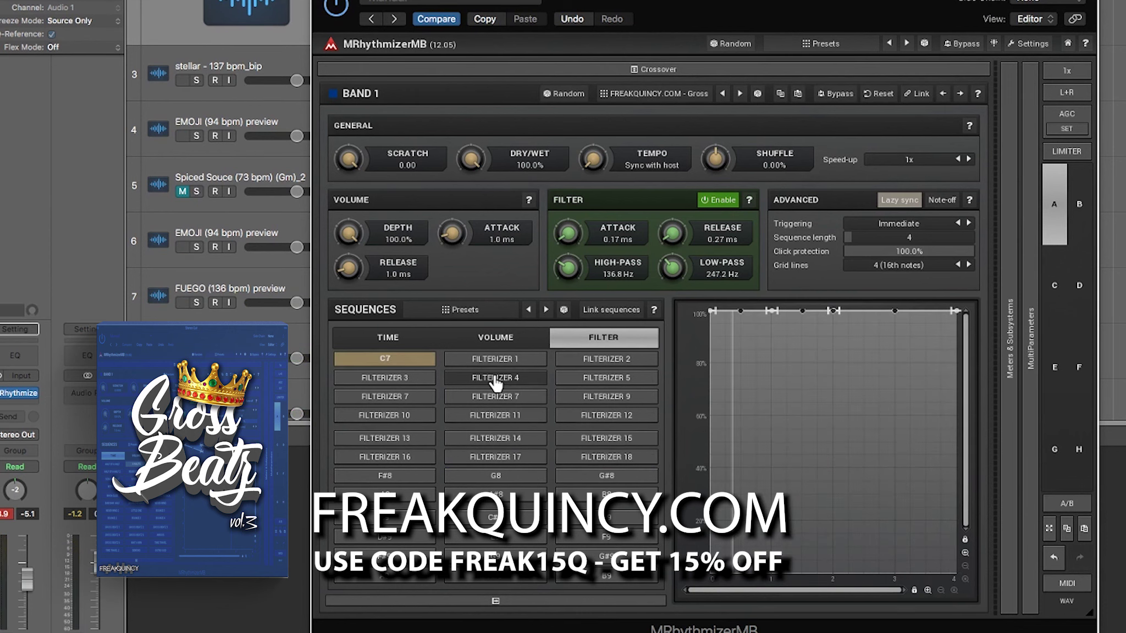